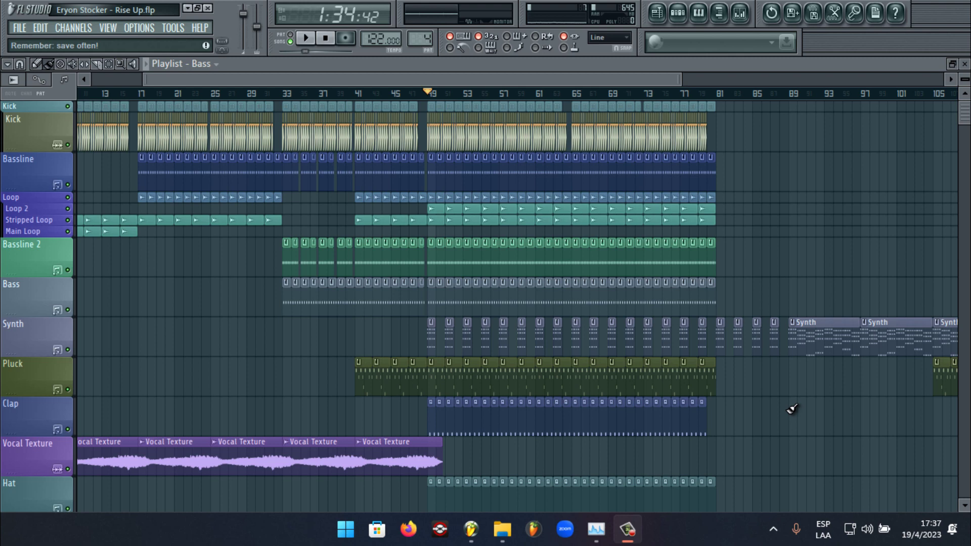
Step: Inspect the channel settings of the DPFTE Psy Kick - 084 sample used on the Kick track
{"action": "double_click", "coordinate": [292, 134]}
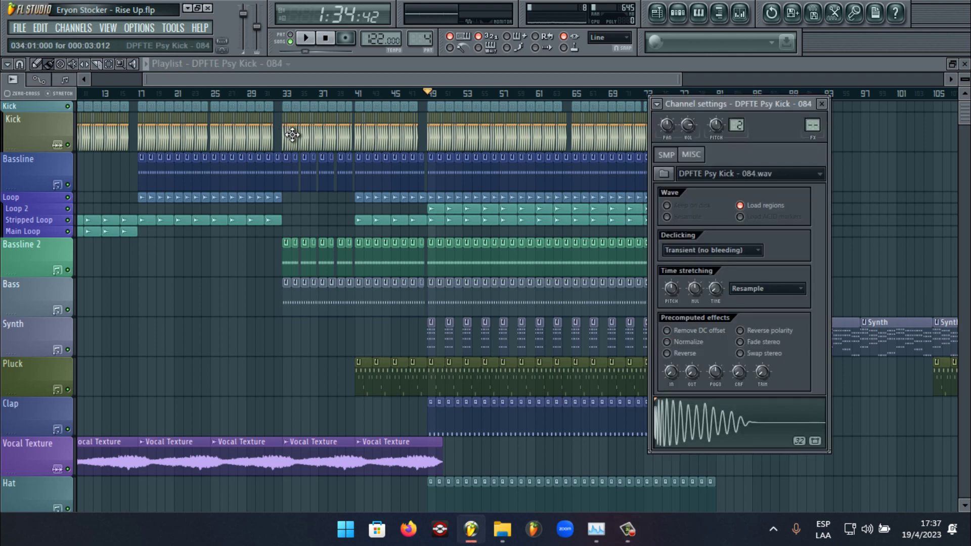
{"action": "left_click_drag", "start_coordinate": [459, 81], "coordinate": [440, 80]}
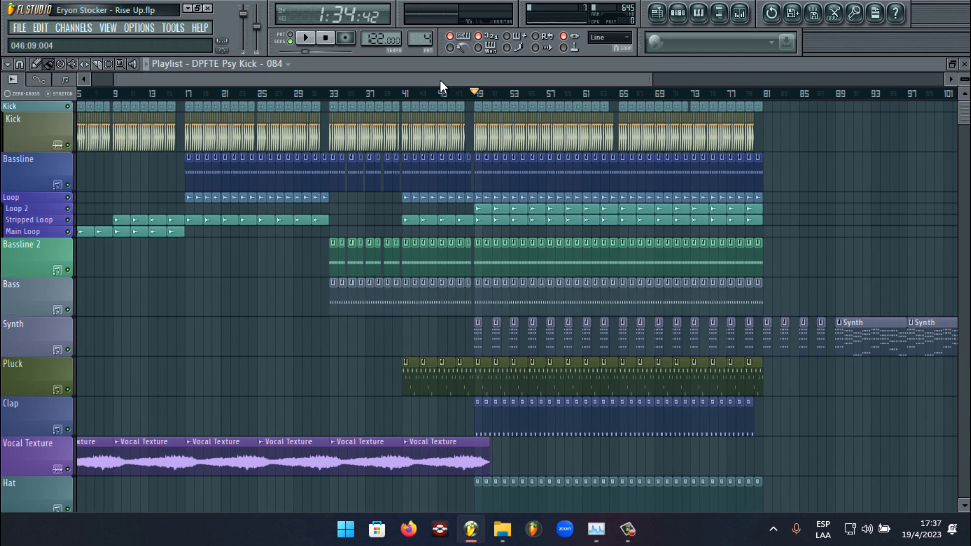
{"action": "double_click", "coordinate": [273, 132]}
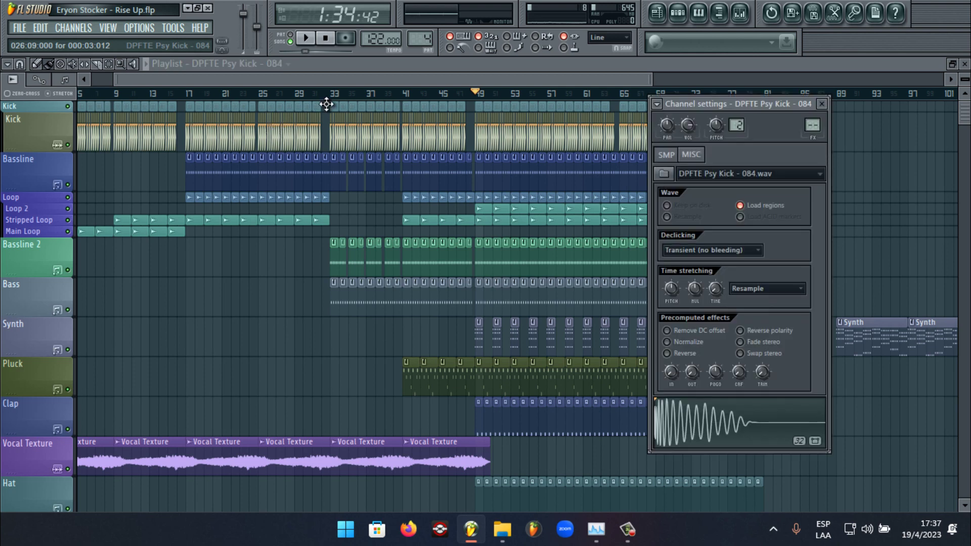
{"action": "left_click_drag", "start_coordinate": [364, 80], "coordinate": [323, 82]}
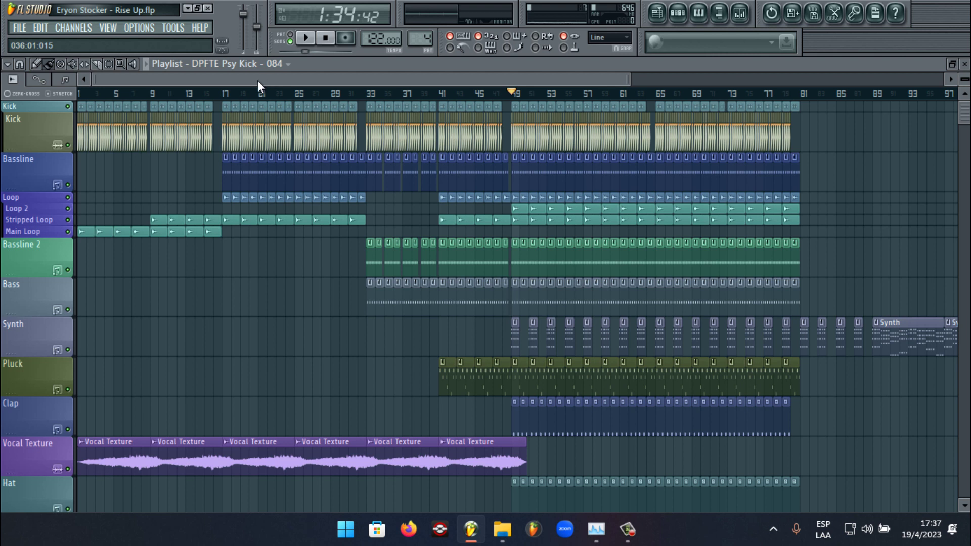
Step: Move the playback position to bar 17 and audition the Kick track's sample from its channel settings
{"action": "left_click", "coordinate": [222, 93]}
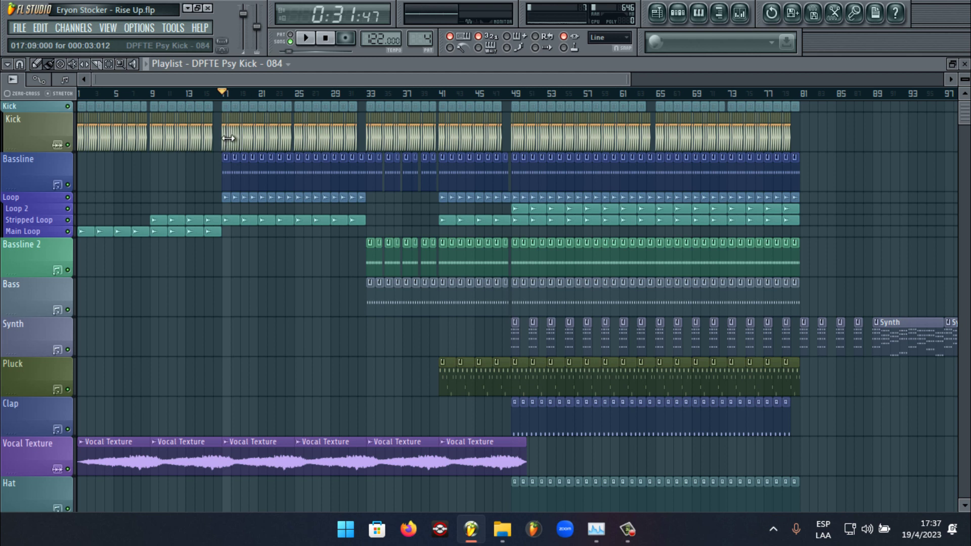
{"action": "double_click", "coordinate": [234, 138]}
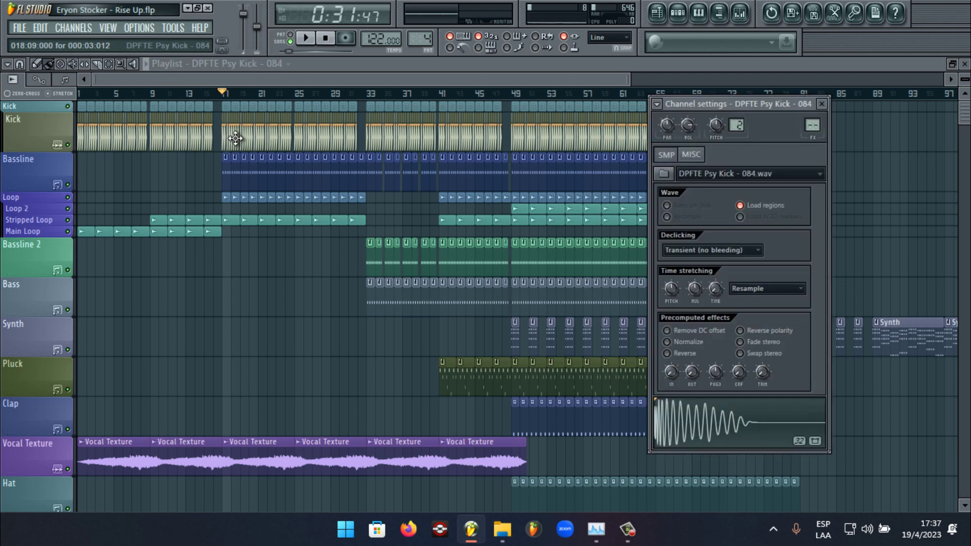
{"action": "left_click", "coordinate": [314, 76]}
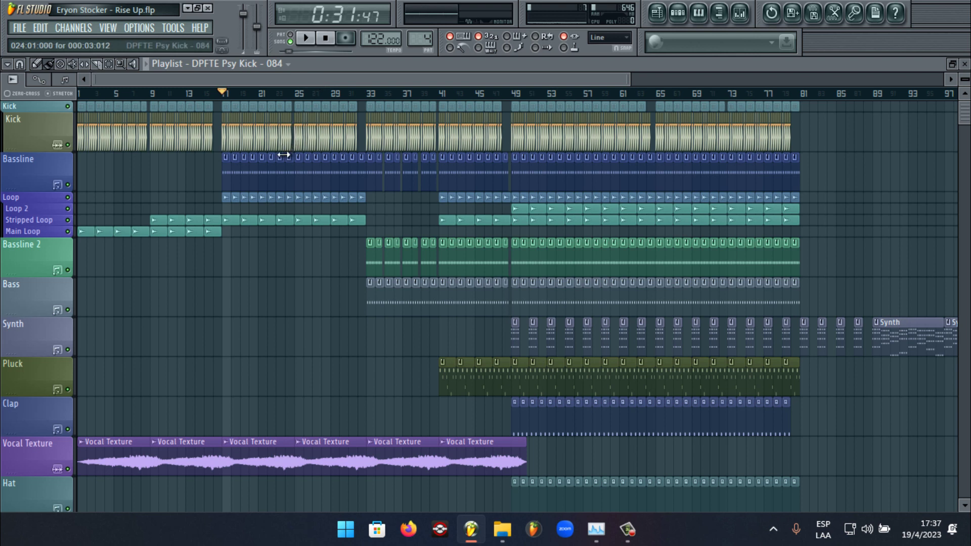
{"action": "left_click", "coordinate": [278, 175]}
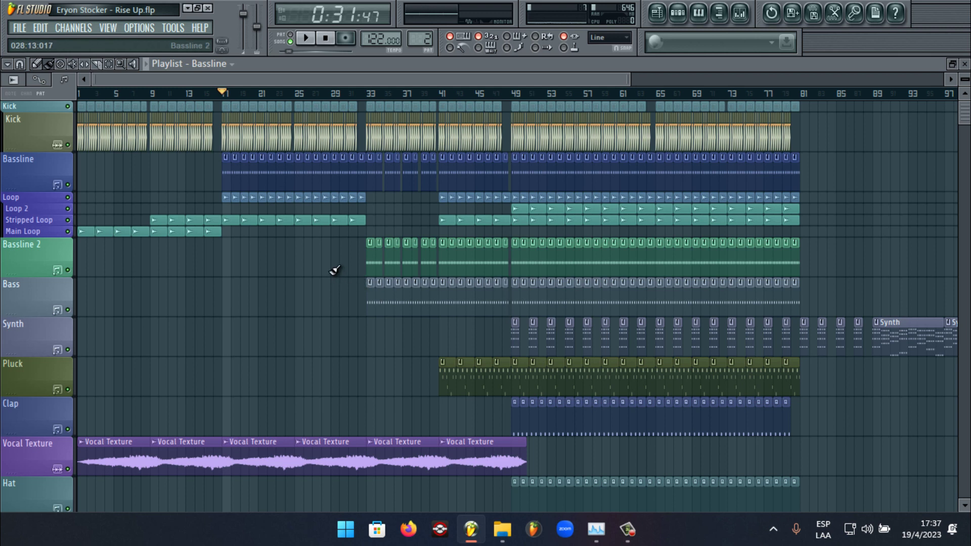
{"action": "double_click", "coordinate": [275, 143]}
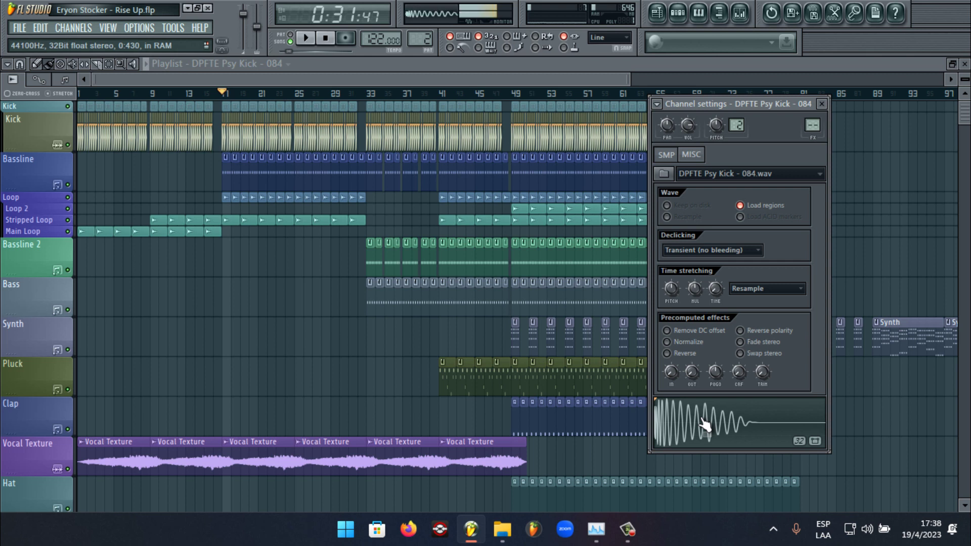
Step: Switch playback to pattern mode and audition the Bassline pattern on its own
{"action": "left_click", "coordinate": [332, 178]}
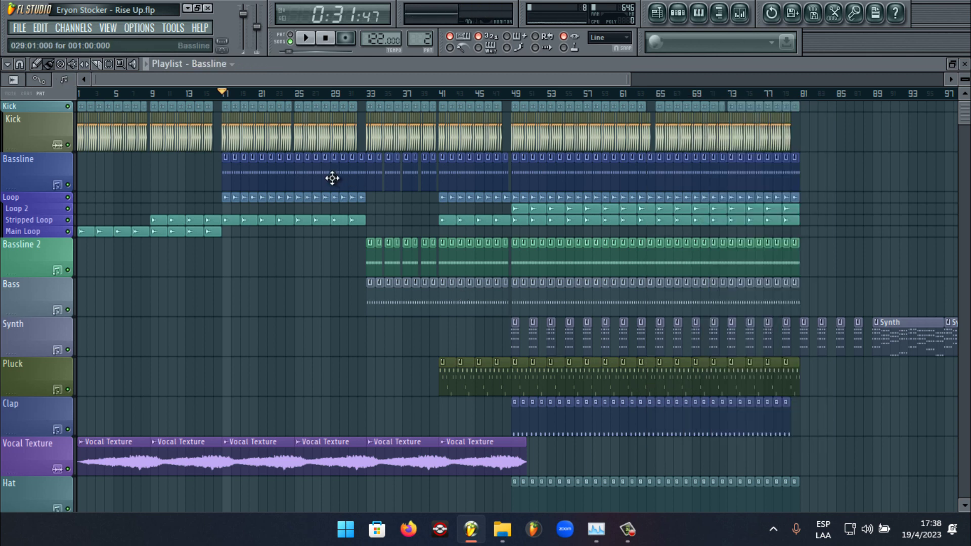
{"action": "left_click", "coordinate": [293, 38]}
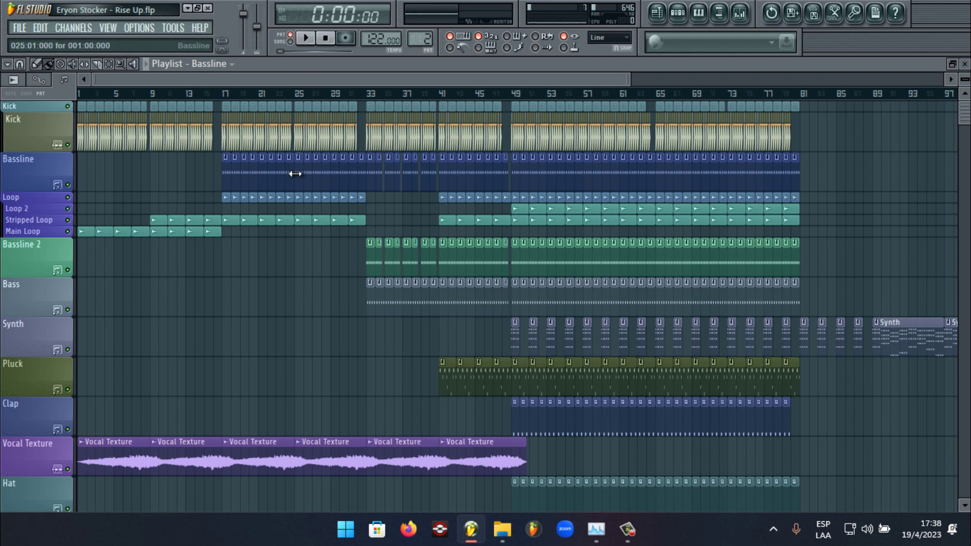
{"action": "key", "text": "space"}
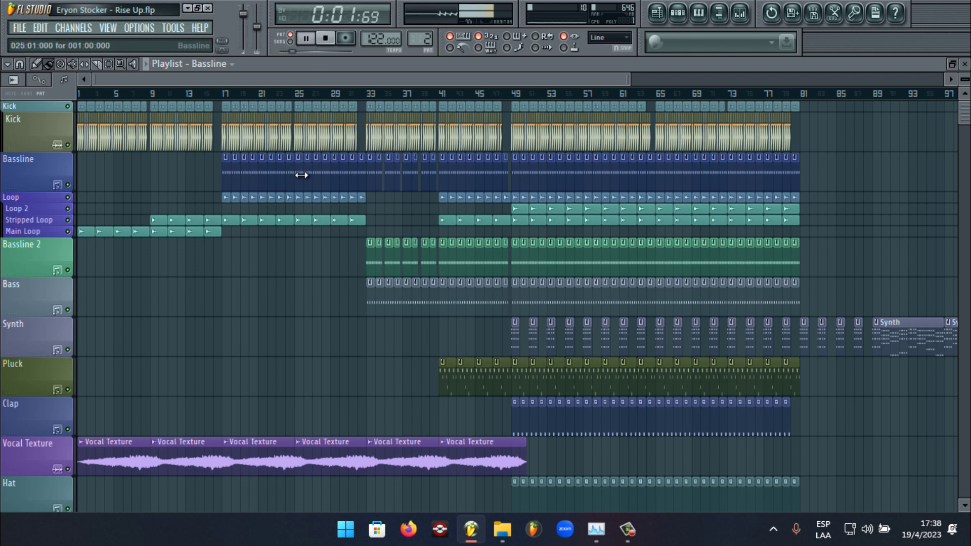
{"action": "key", "text": "space"}
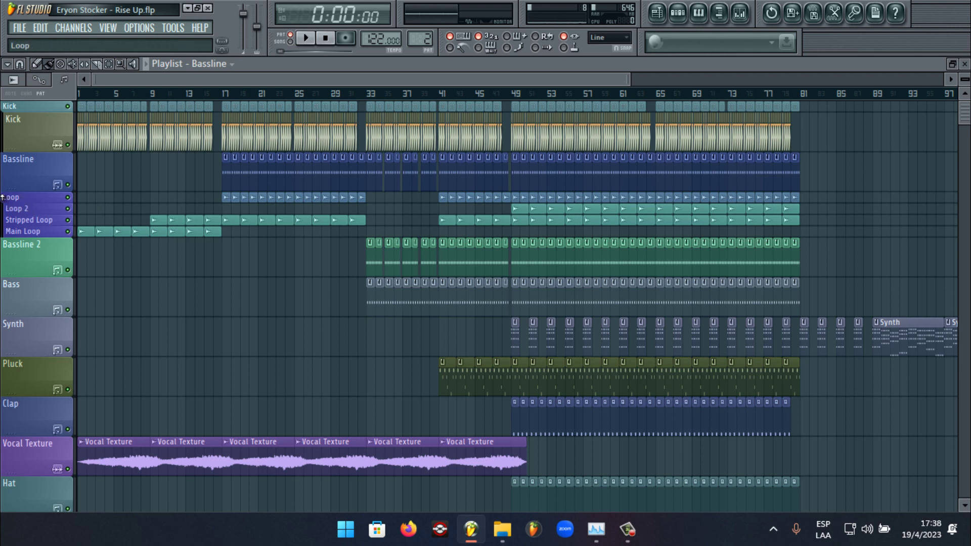
Step: Audition the Loop and Stripped Loop samples in their channel settings, enlarging the Loop track and restoring its height in between
{"action": "mouse_move", "coordinate": [16, 207]}
{"action": "left_mouse_down"}
{"action": "mouse_move", "coordinate": [2, 201]}
{"action": "mouse_move", "coordinate": [3, 217]}
{"action": "mouse_move", "coordinate": [2, 197]}
{"action": "left_mouse_up"}
{"action": "left_click_drag", "start_coordinate": [2, 198], "coordinate": [3, 208]}
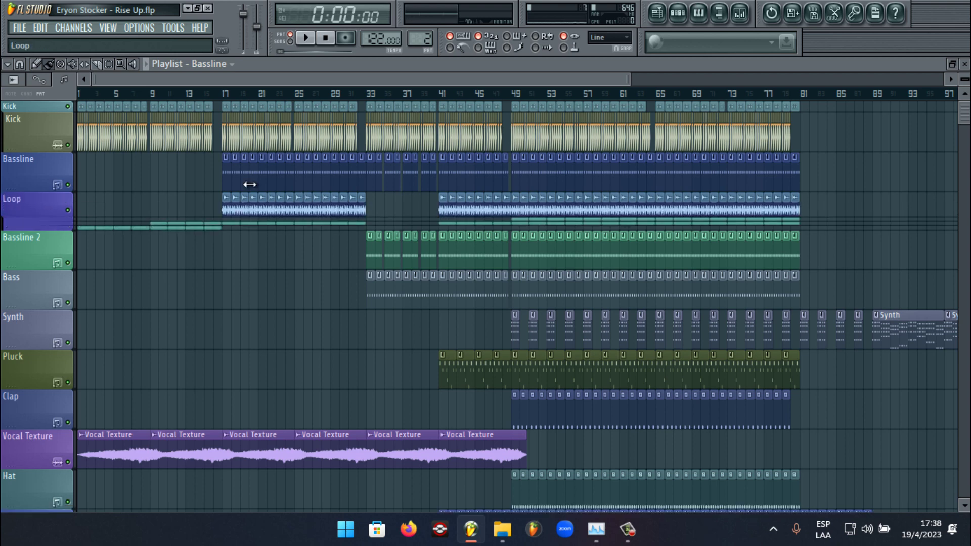
{"action": "double_click", "coordinate": [277, 206]}
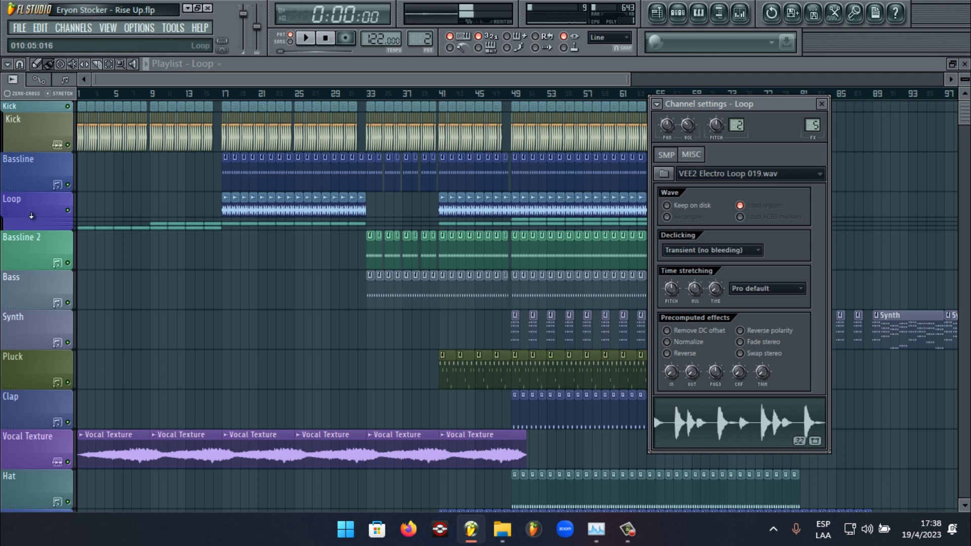
{"action": "left_click", "coordinate": [8, 219]}
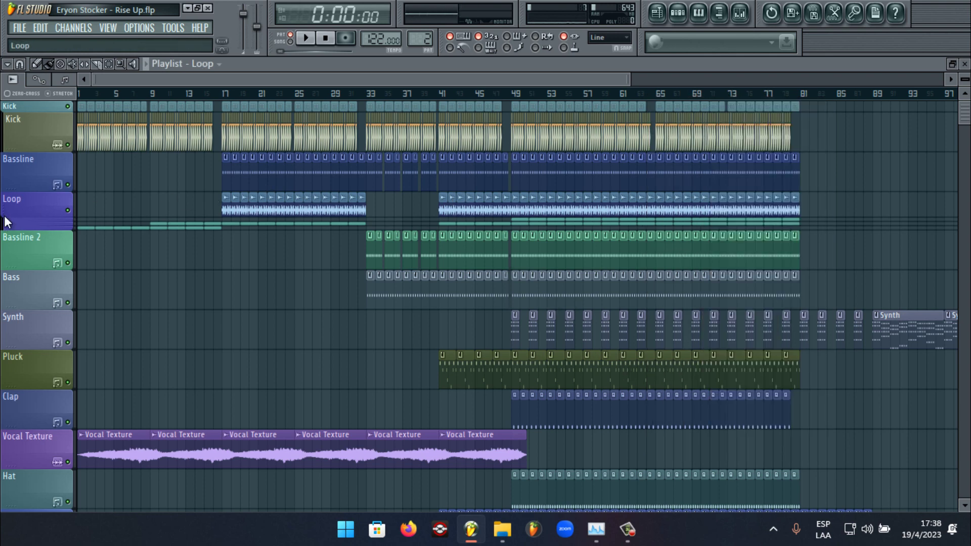
{"action": "left_click", "coordinate": [8, 222]}
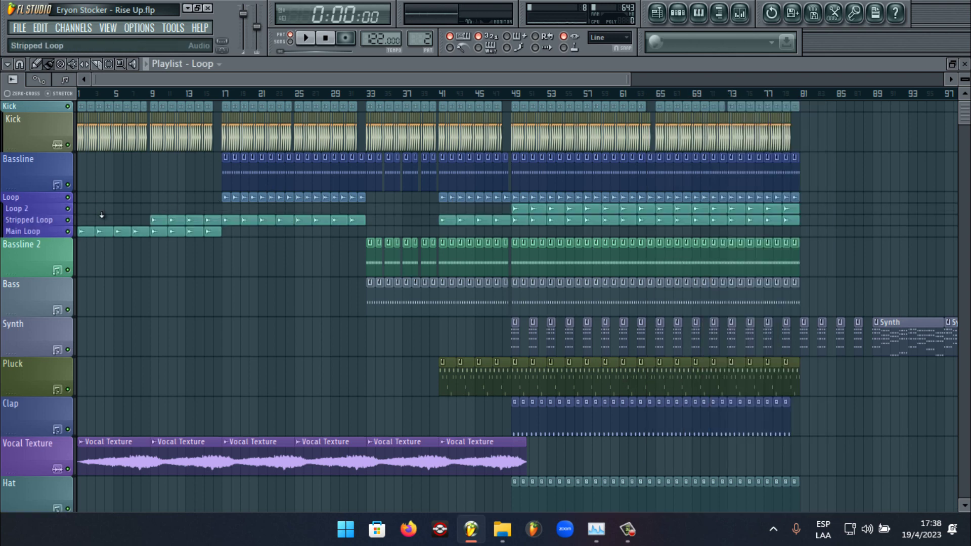
{"action": "left_click", "coordinate": [517, 219]}
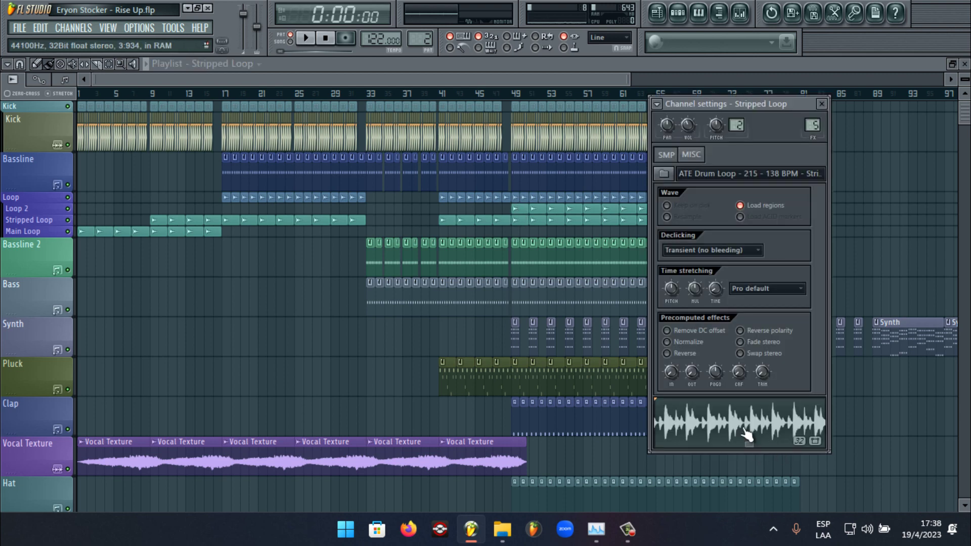
Step: Select the Bassline 2 pattern from its playlist clip and audition it on its own
{"action": "left_click", "coordinate": [387, 261]}
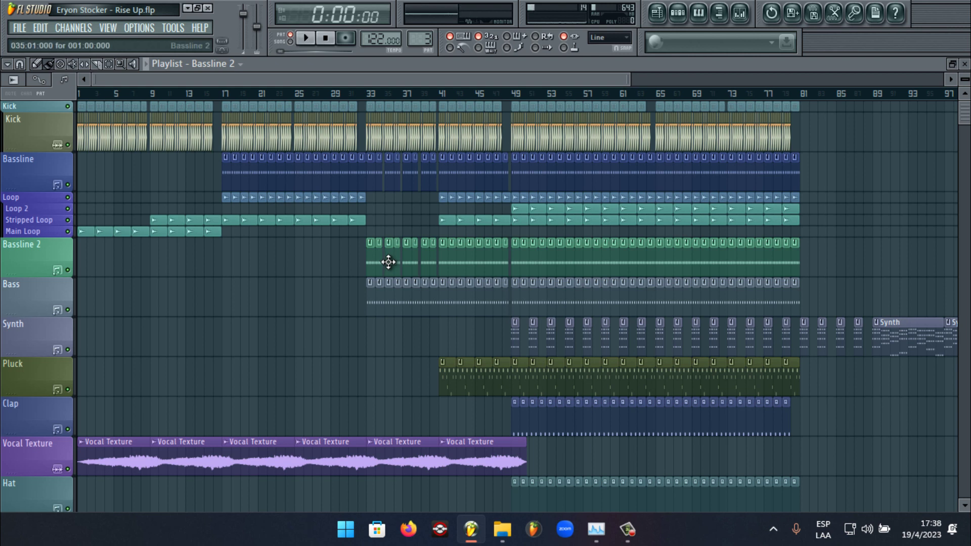
{"action": "key", "text": "space"}
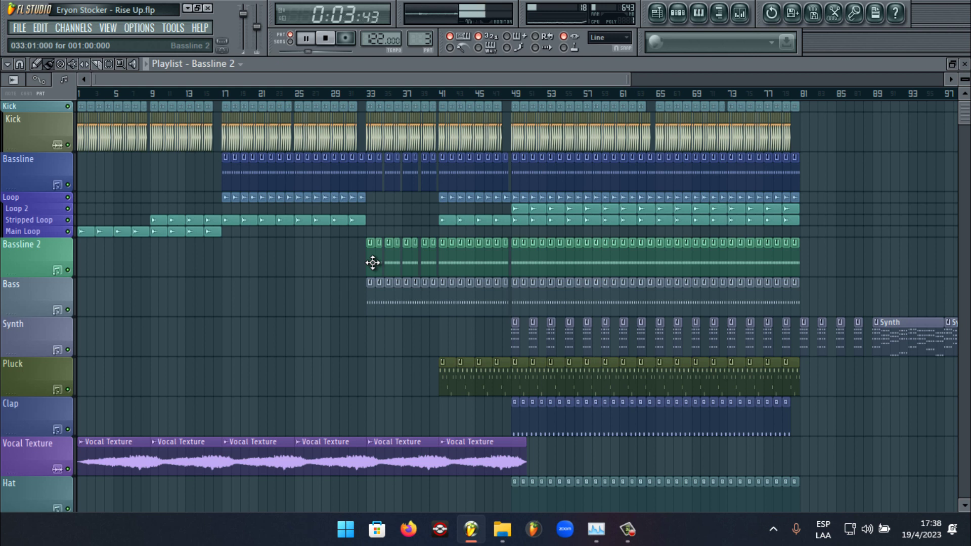
{"action": "key", "text": "space"}
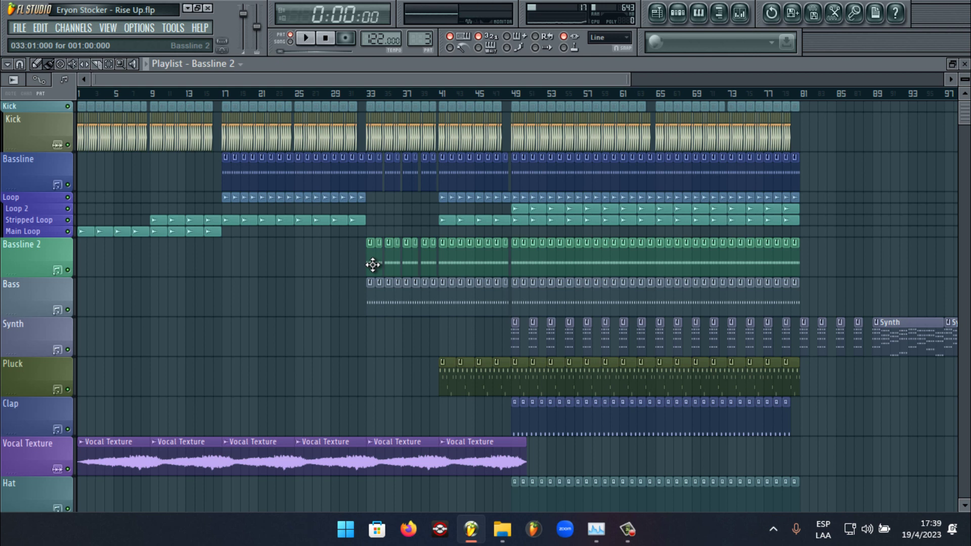
Step: Select the Bass pattern from its playlist clip and play it back briefly
{"action": "left_click", "coordinate": [372, 297]}
{"action": "key", "text": "space"}
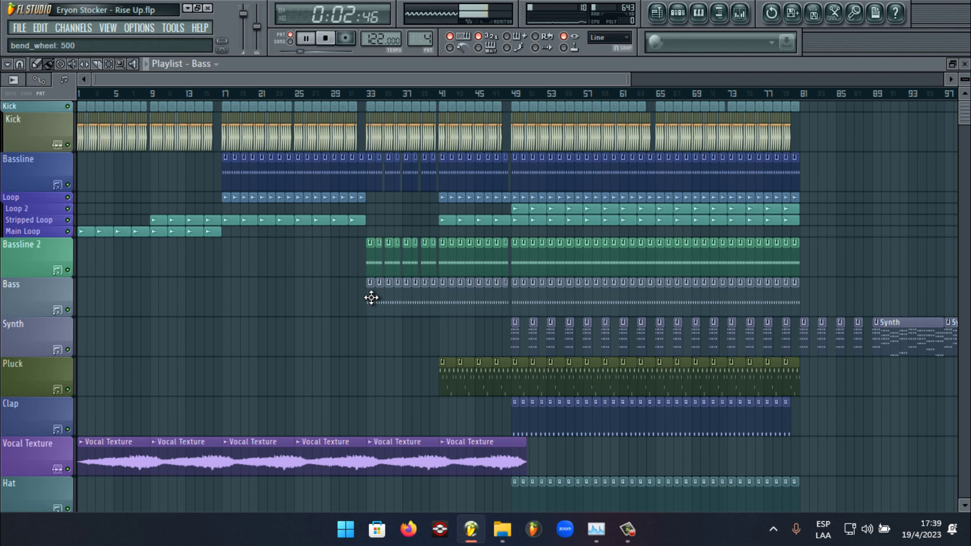
{"action": "key", "text": "space"}
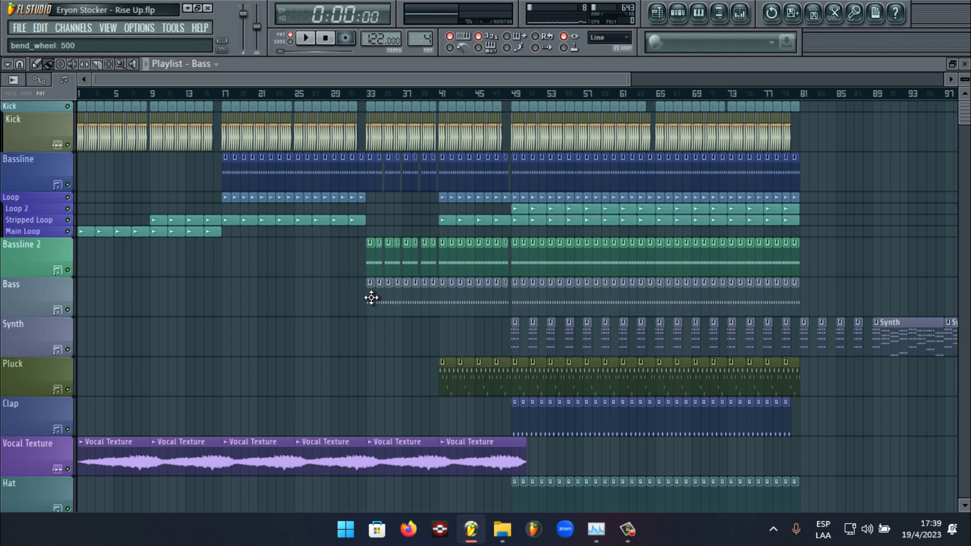
Step: Select the Synth pattern, show the Synth channel's Spire plugin from the channel rack, and audition the pattern
{"action": "left_click", "coordinate": [515, 342]}
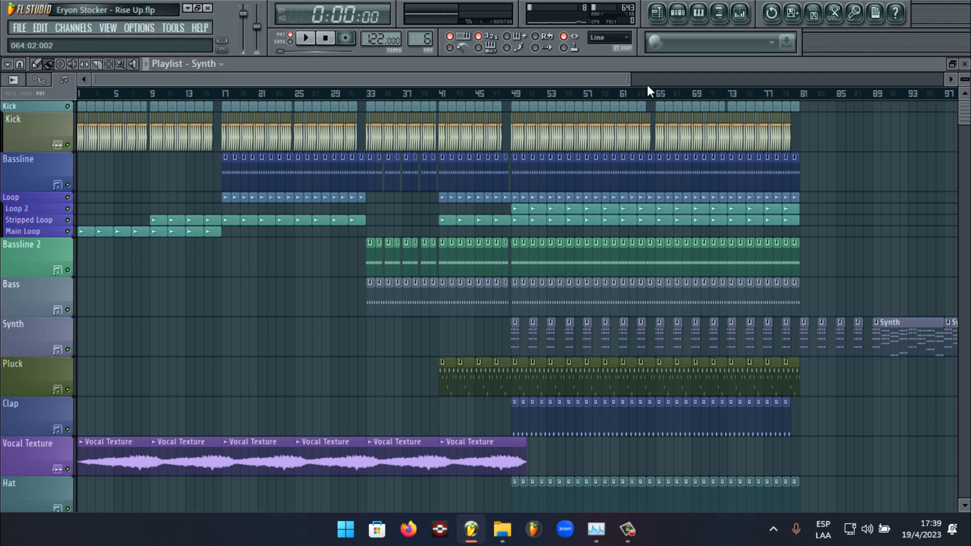
{"action": "left_click", "coordinate": [677, 13]}
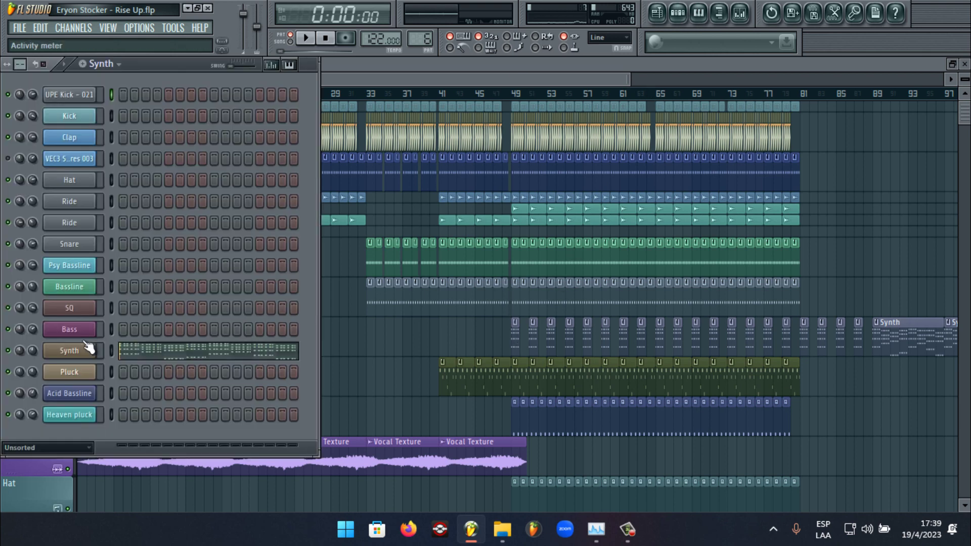
{"action": "left_click", "coordinate": [71, 351]}
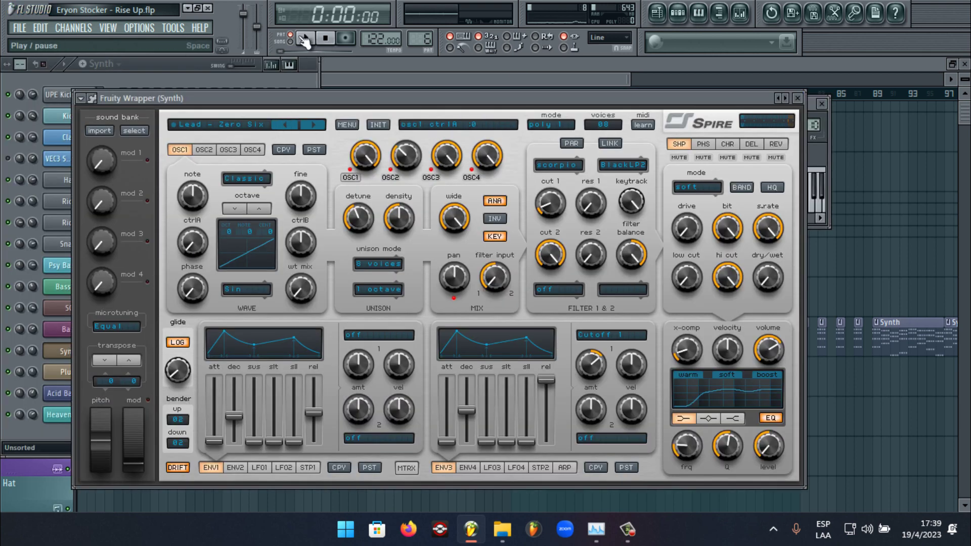
{"action": "left_click", "coordinate": [307, 39]}
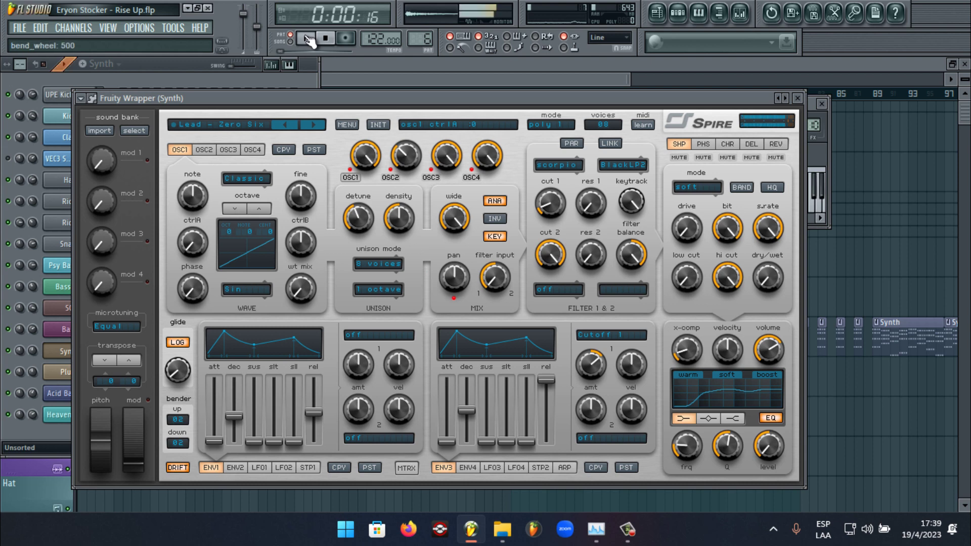
{"action": "left_click", "coordinate": [342, 78]}
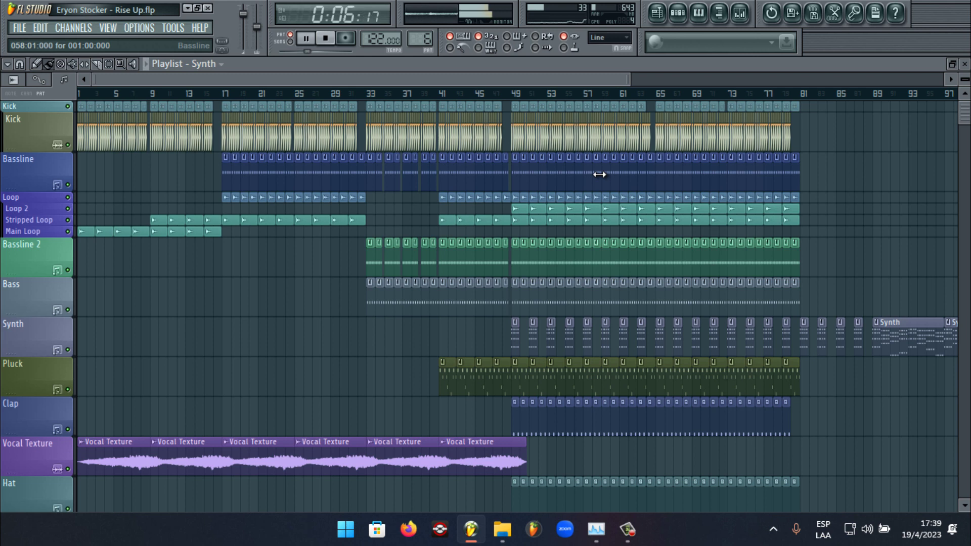
{"action": "key", "text": "space"}
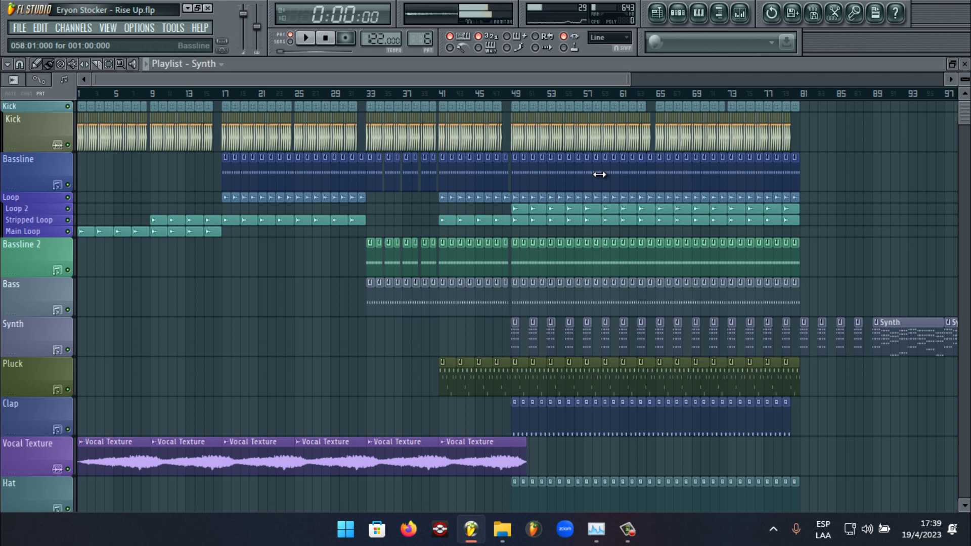
Step: Select the Pluck pattern from its playlist clip and audition it on its own
{"action": "left_click", "coordinate": [482, 381]}
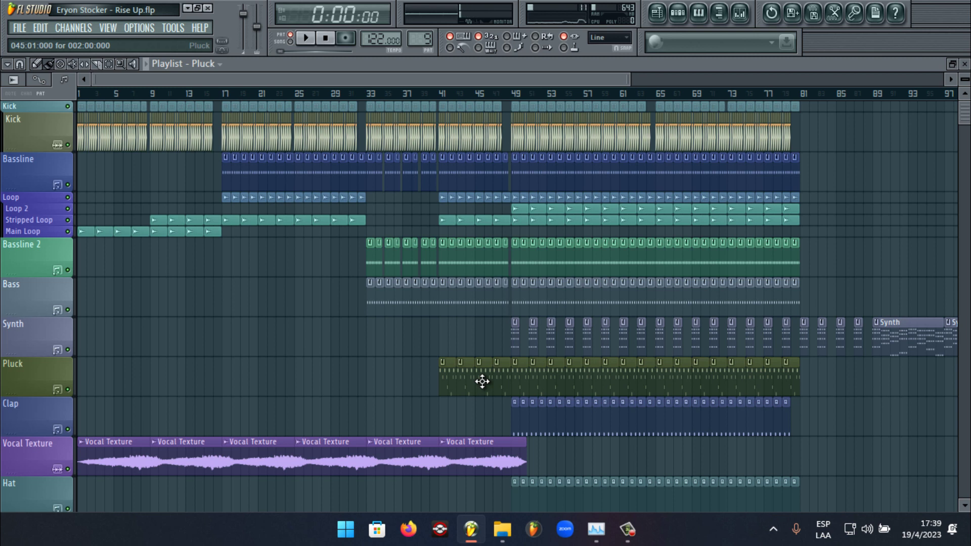
{"action": "key", "text": "space"}
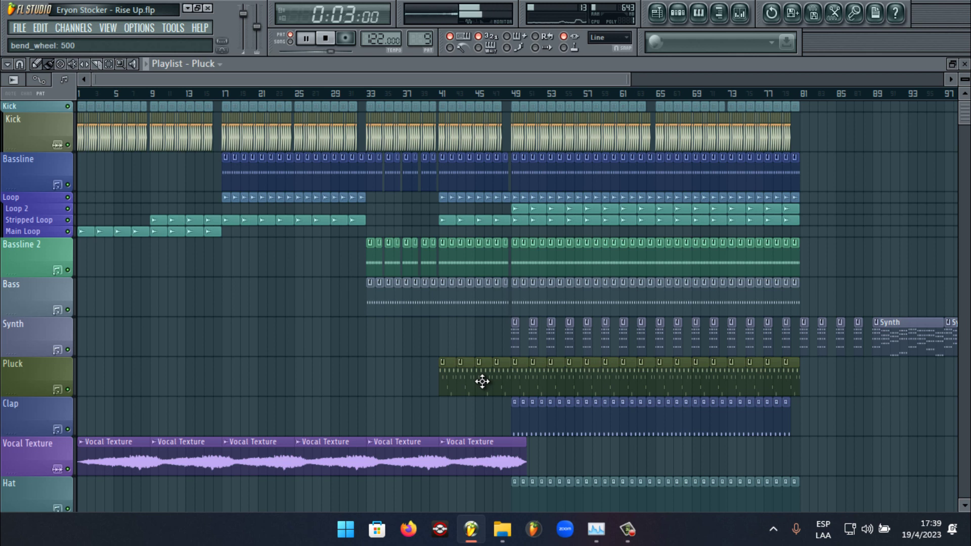
{"action": "key", "text": "space"}
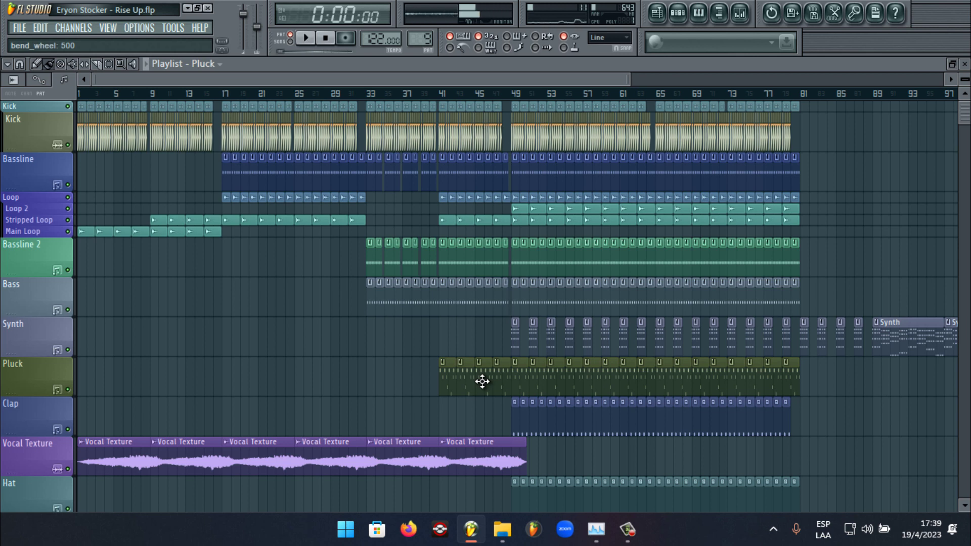
Step: Select the Clap pattern from its playlist clip and play it back on its own
{"action": "left_click", "coordinate": [516, 426]}
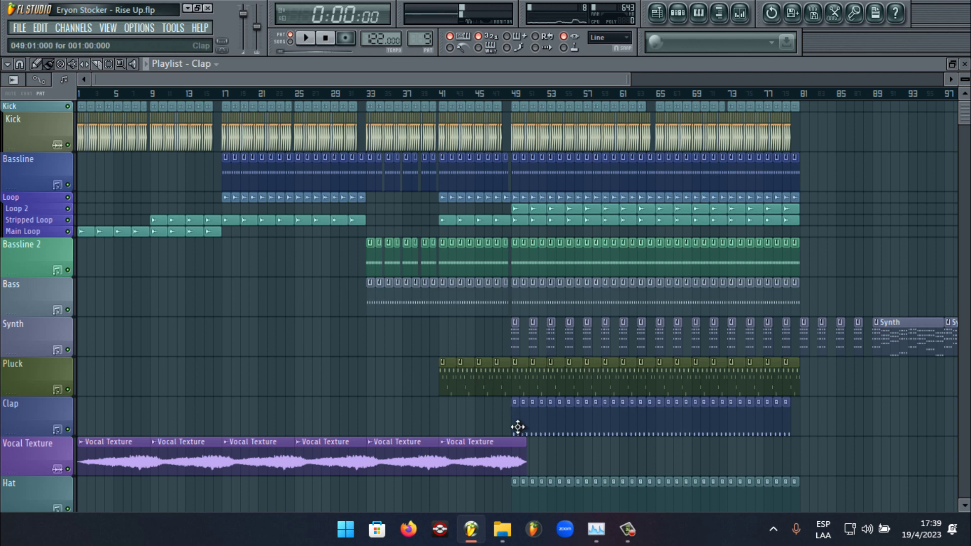
{"action": "key", "text": "space"}
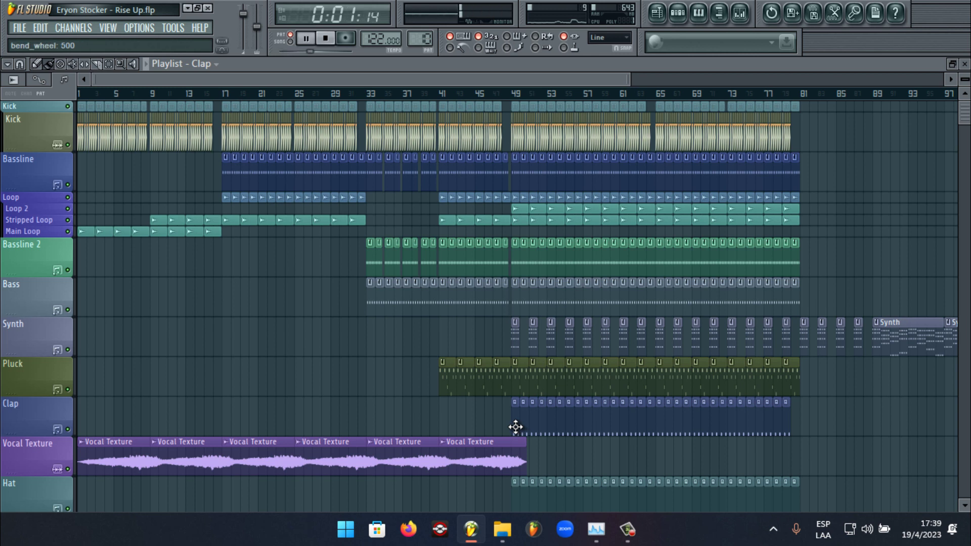
{"action": "key", "text": "space"}
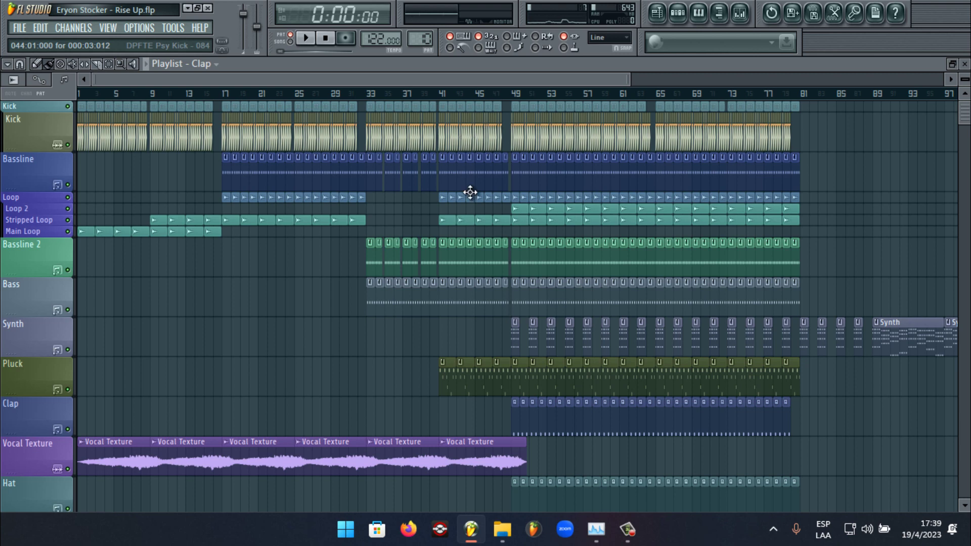
Step: Show the channel settings of the Vocal Texture clip further down the playlist
{"action": "scroll", "coordinate": [483, 256], "scroll_direction": "down", "scroll_amount": 4}
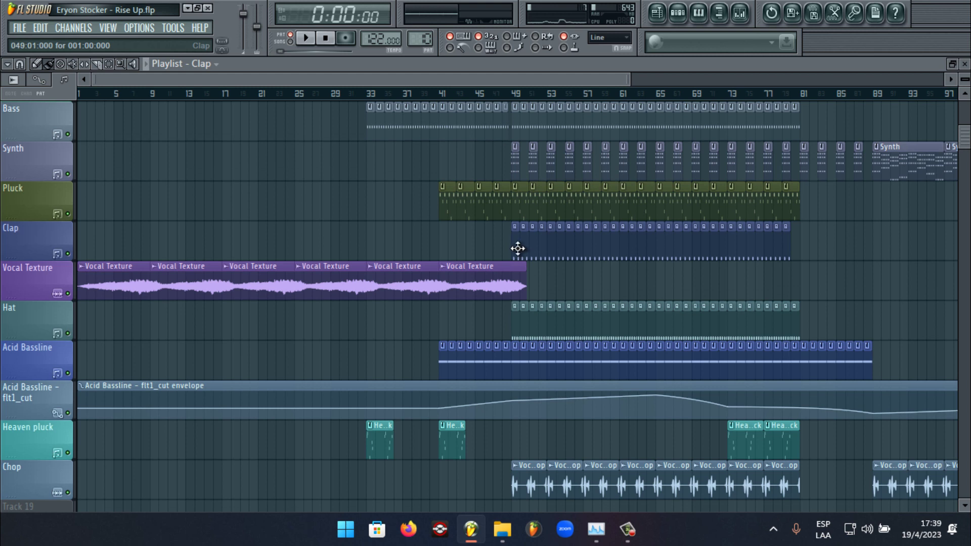
{"action": "scroll", "coordinate": [516, 249], "scroll_direction": "down", "scroll_amount": 1}
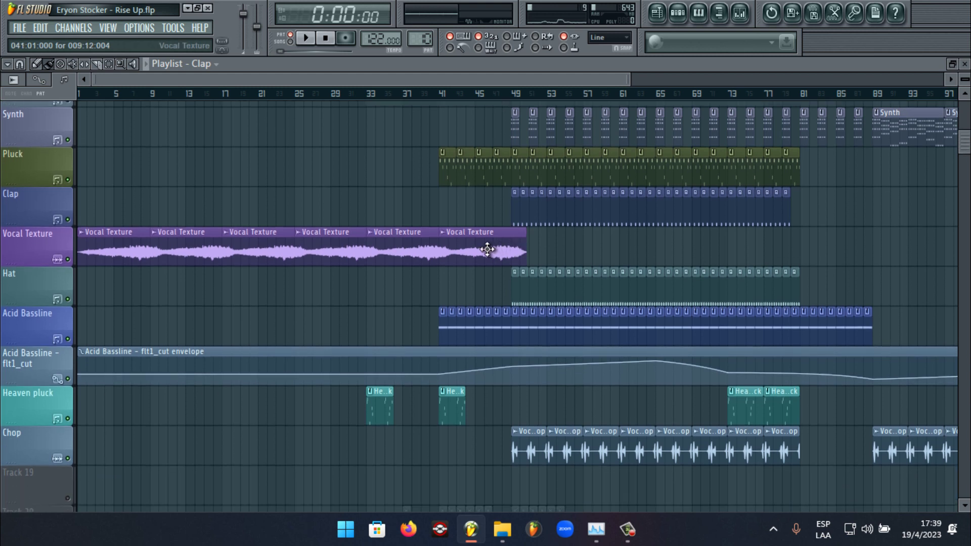
{"action": "double_click", "coordinate": [487, 249]}
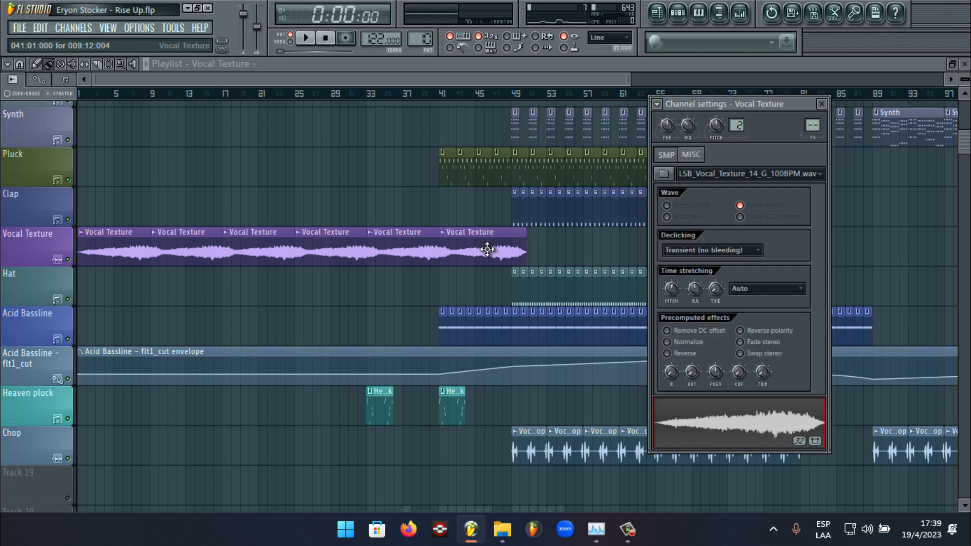
Step: Select the Hat and Acid Bassline patterns from their playlist clips and audition each briefly
{"action": "left_click", "coordinate": [532, 296]}
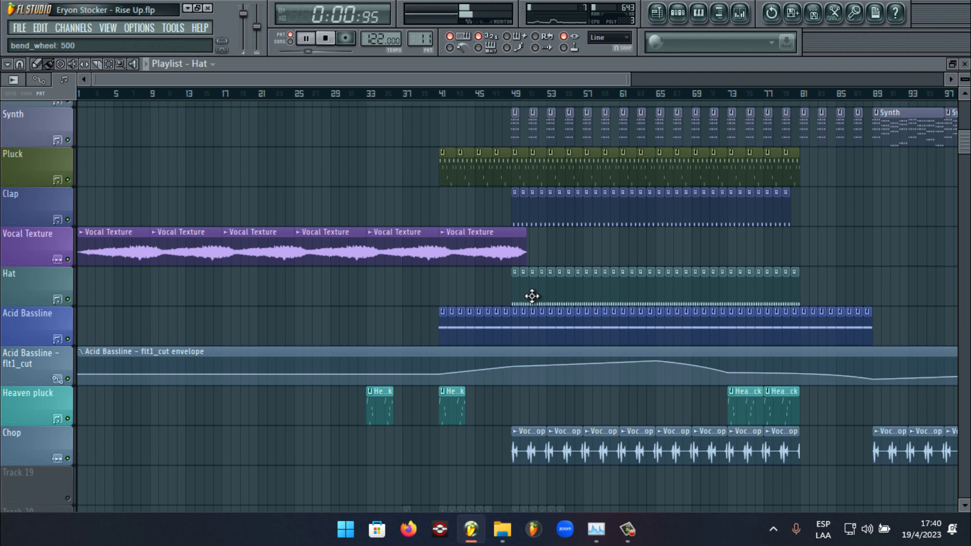
{"action": "left_click", "coordinate": [532, 328]}
{"action": "key", "text": "space"}
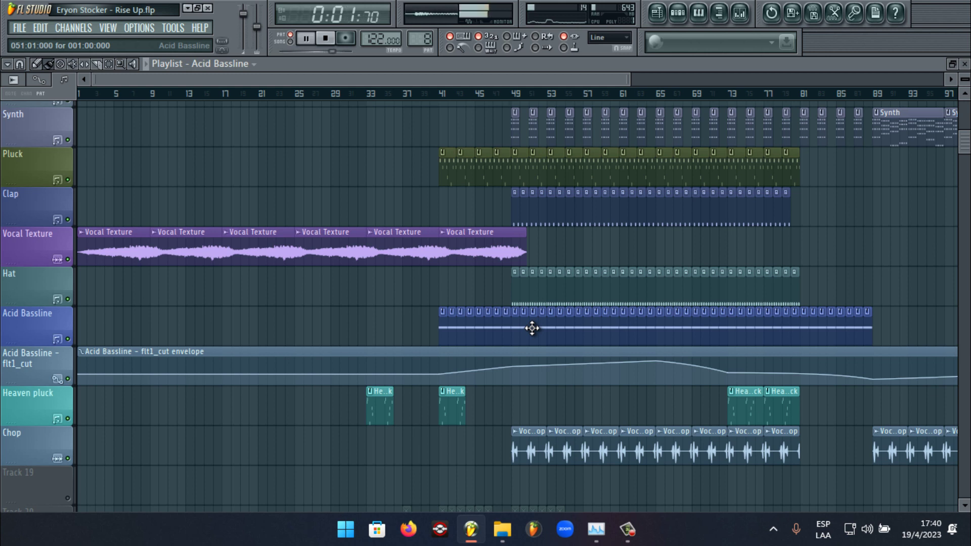
{"action": "key", "text": "space"}
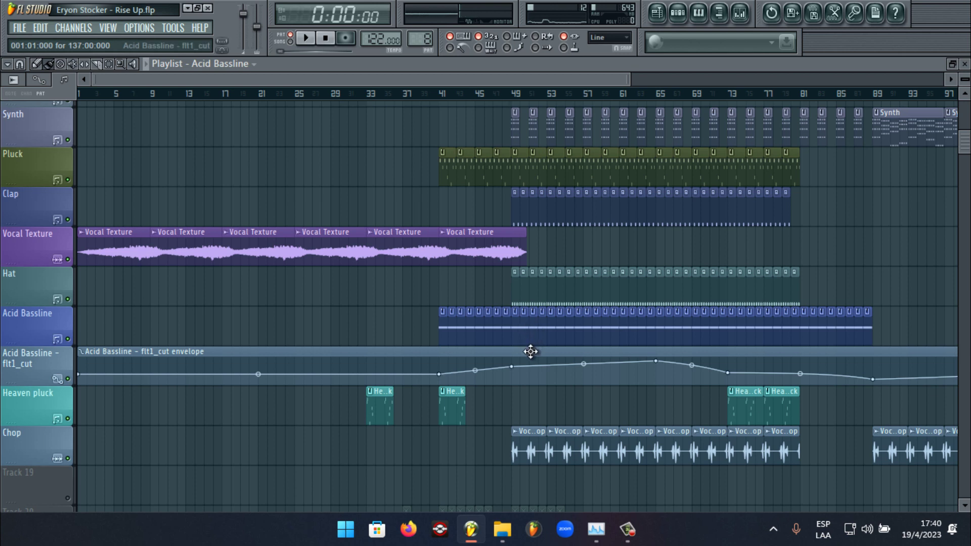
Step: Check the Acid Bassline flt1_cut automation clip and show the Acid Bassline pattern's notes in the piano roll
{"action": "left_click", "coordinate": [530, 352]}
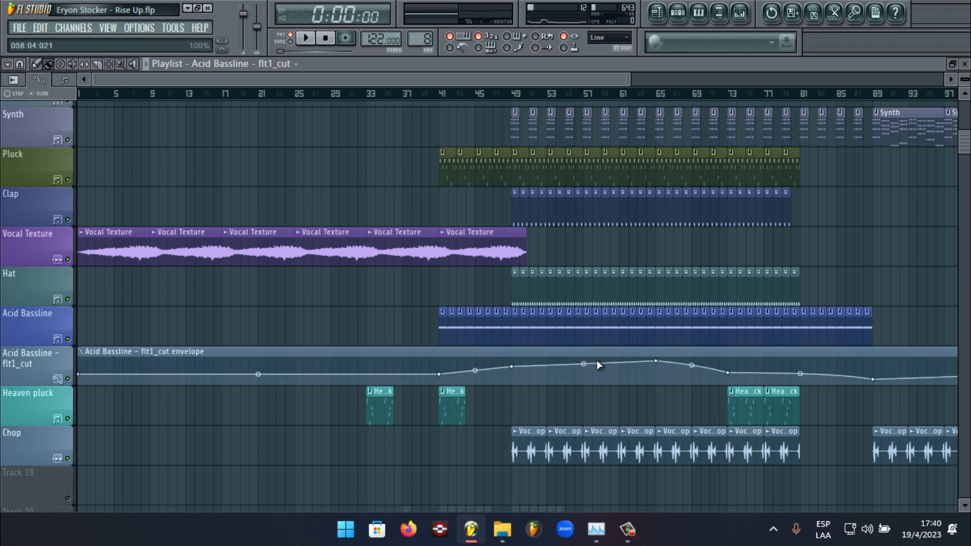
{"action": "left_click", "coordinate": [572, 338]}
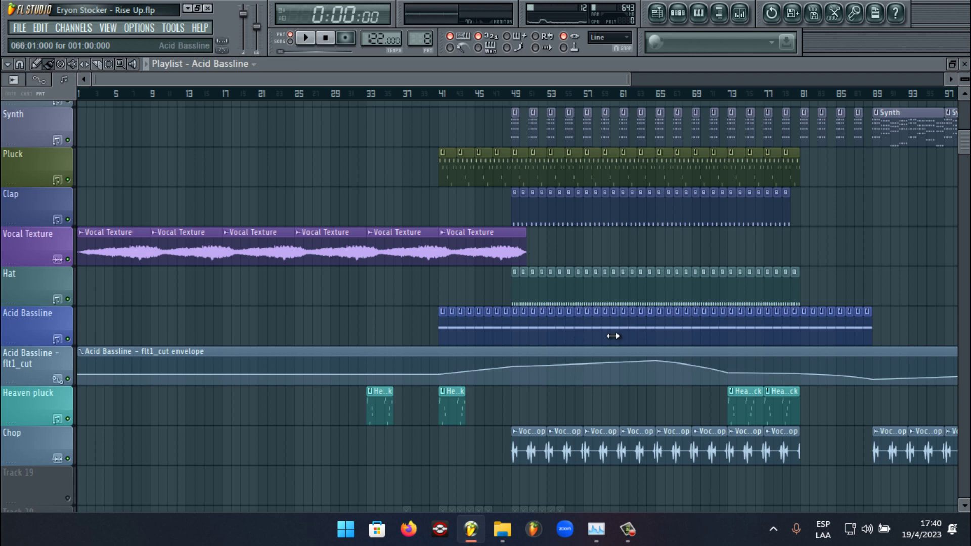
{"action": "left_click", "coordinate": [677, 13]}
{"action": "double_click", "coordinate": [497, 330]}
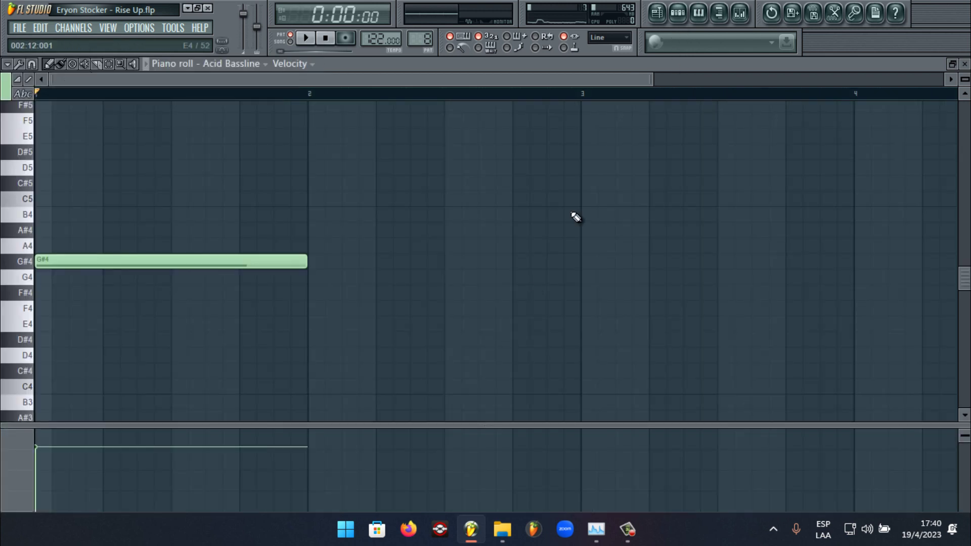
Step: Play the Acid Bassline pattern with its Spire plugin shown and set the filter's cut 1 knob to 605
{"action": "left_click", "coordinate": [677, 12]}
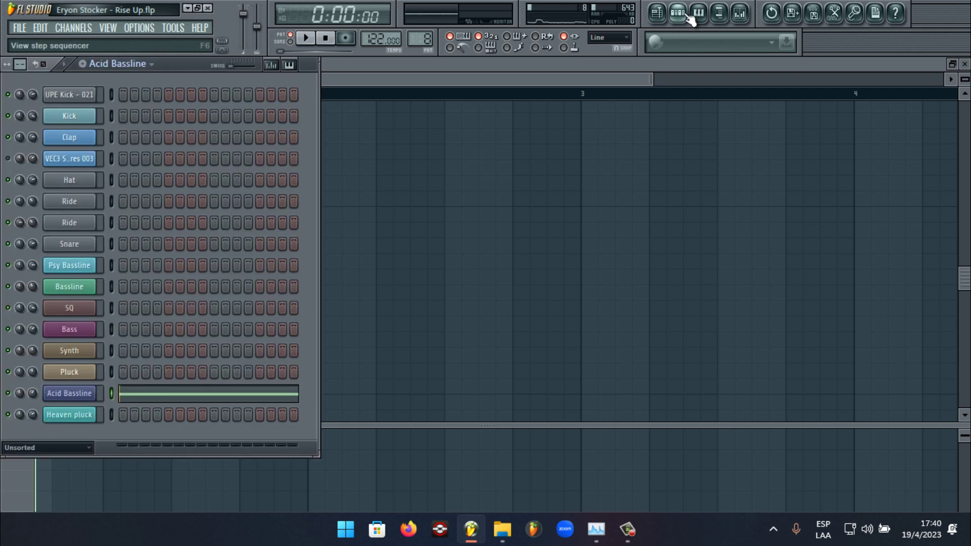
{"action": "left_click", "coordinate": [306, 38]}
{"action": "left_click", "coordinate": [65, 396]}
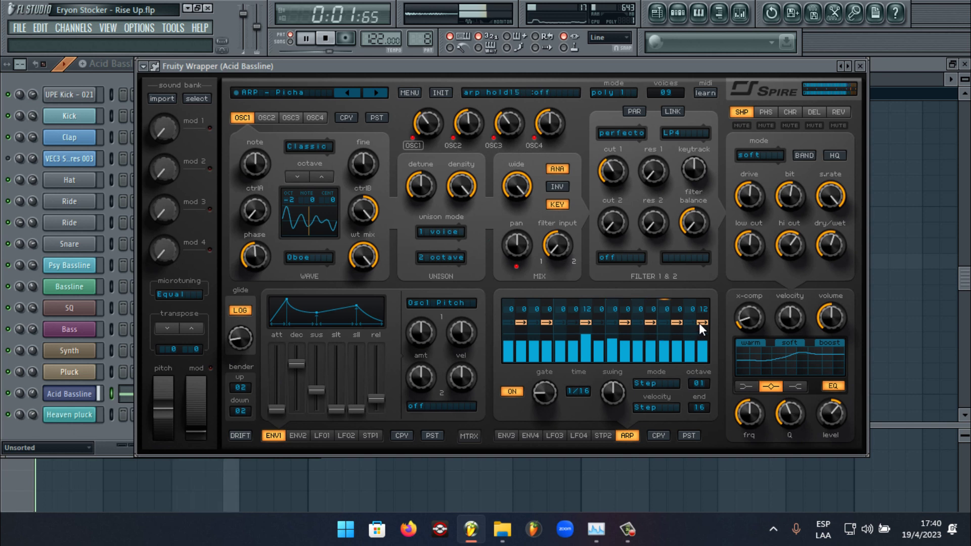
{"action": "left_click_drag", "start_coordinate": [609, 180], "coordinate": [650, 137]}
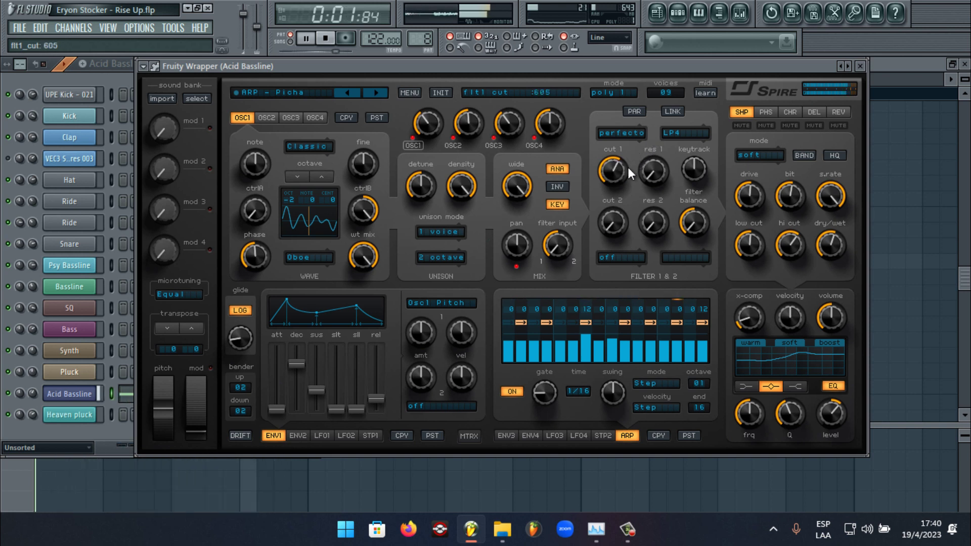
{"action": "key", "text": "space"}
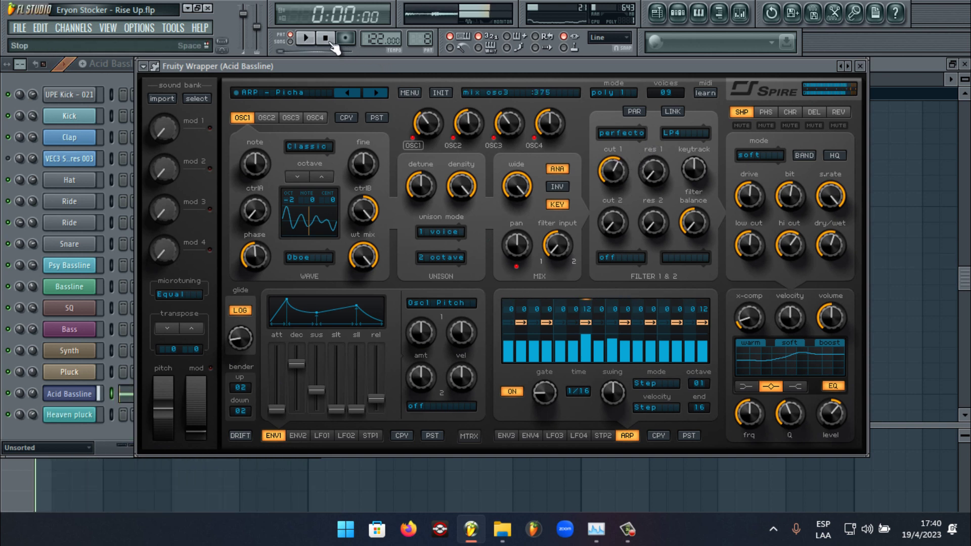
Step: Return to the playlist's Acid Bassline flt1_cut automation clip and audition the Heaven pluck pattern below it
{"action": "left_click", "coordinate": [657, 13]}
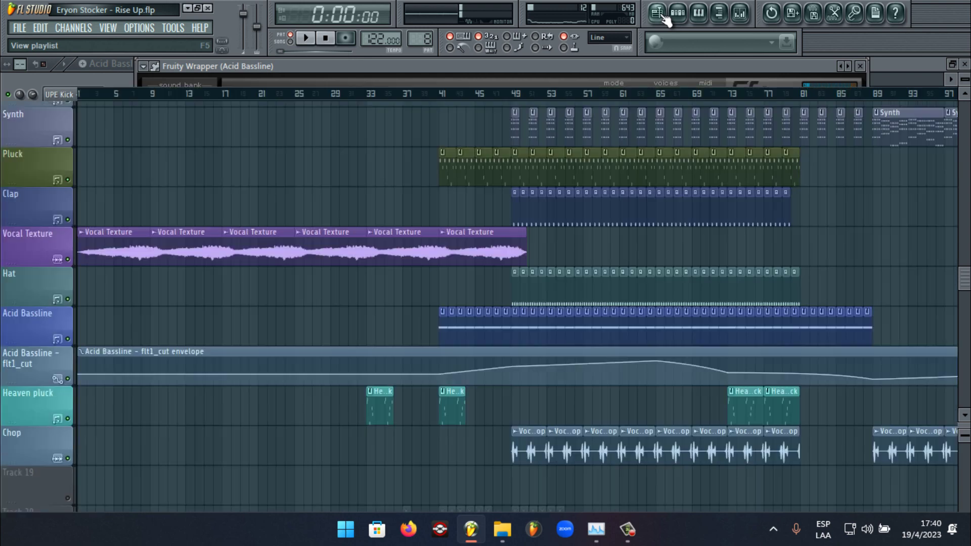
{"action": "left_click", "coordinate": [507, 353]}
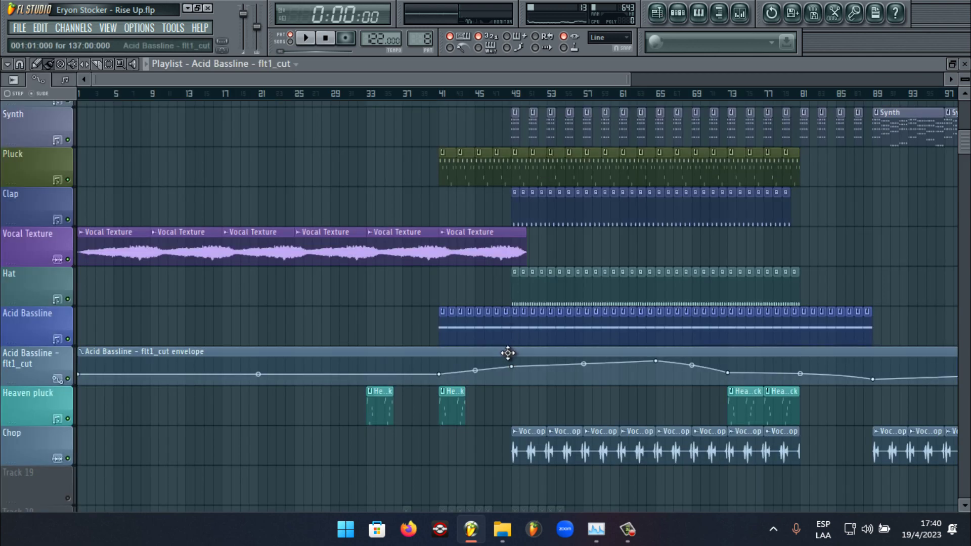
{"action": "scroll", "coordinate": [507, 353], "scroll_direction": "down", "scroll_amount": 1}
{"action": "left_click", "coordinate": [451, 371]}
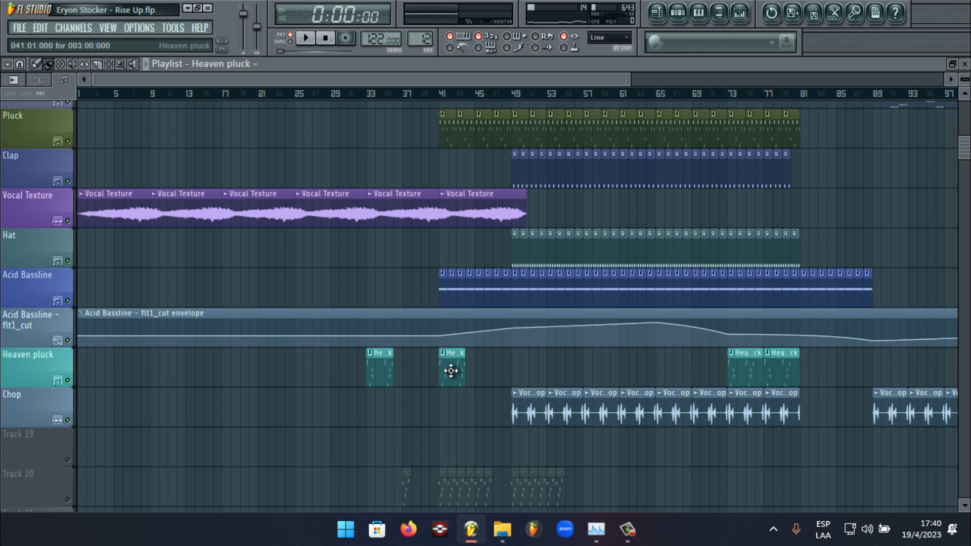
{"action": "key", "text": "space"}
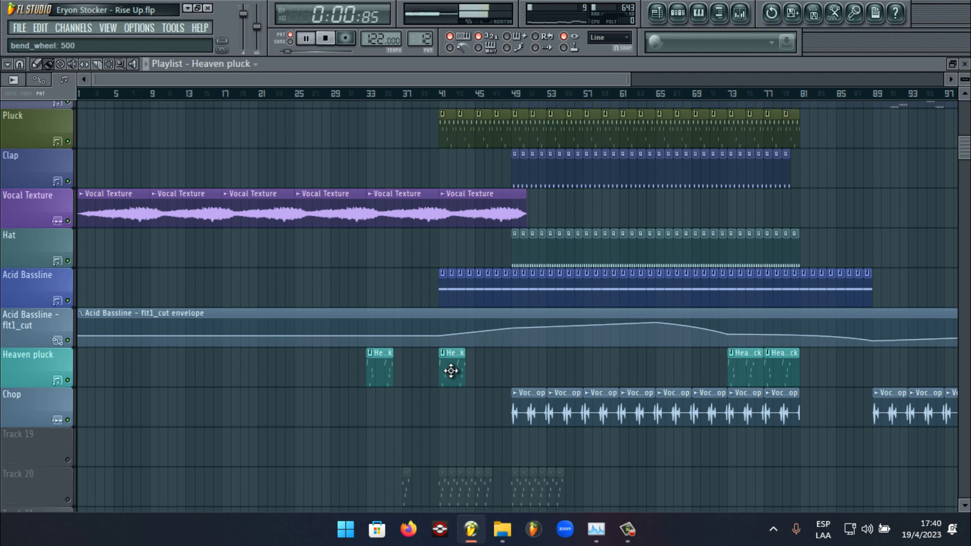
{"action": "key", "text": "space"}
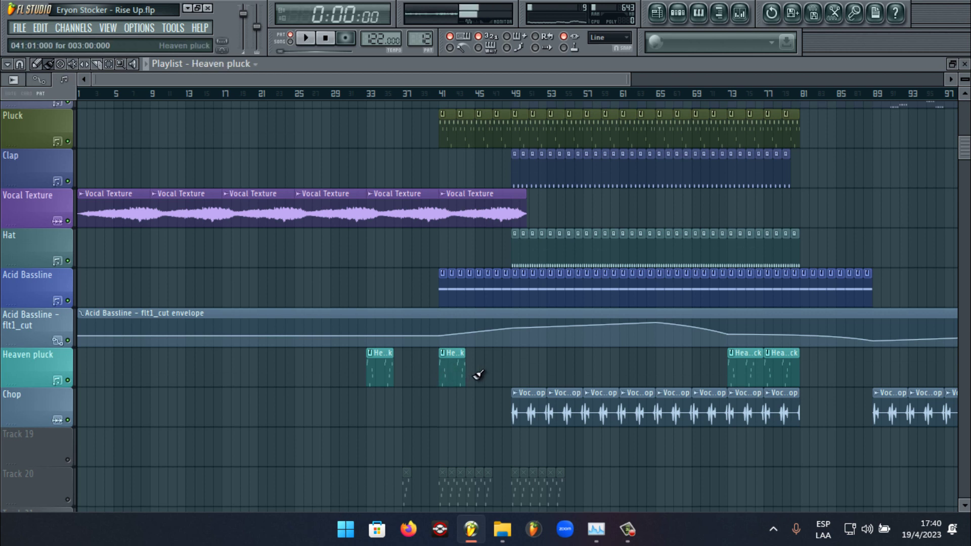
Step: Inspect the channel settings of the Vocal Chop clip and place the song position at bar 49
{"action": "double_click", "coordinate": [576, 403]}
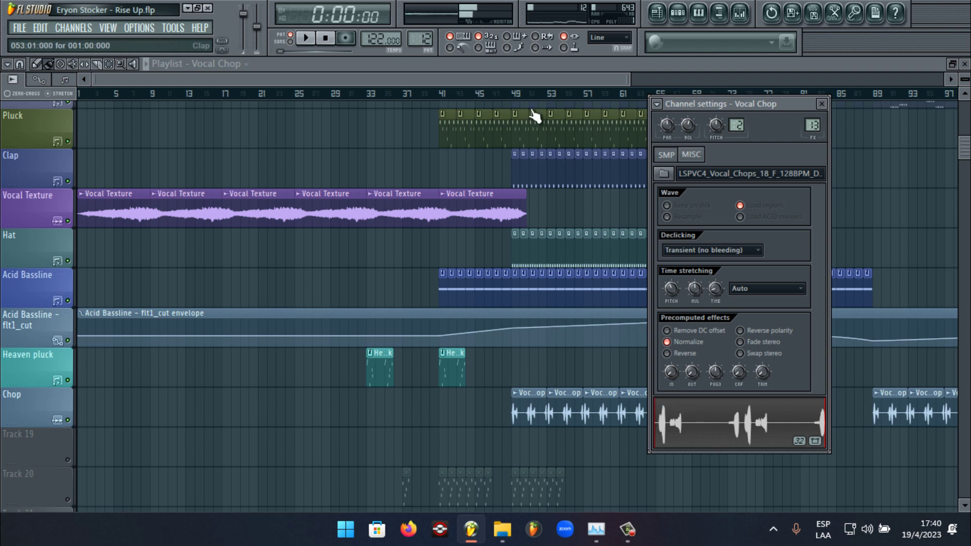
{"action": "left_click", "coordinate": [523, 93]}
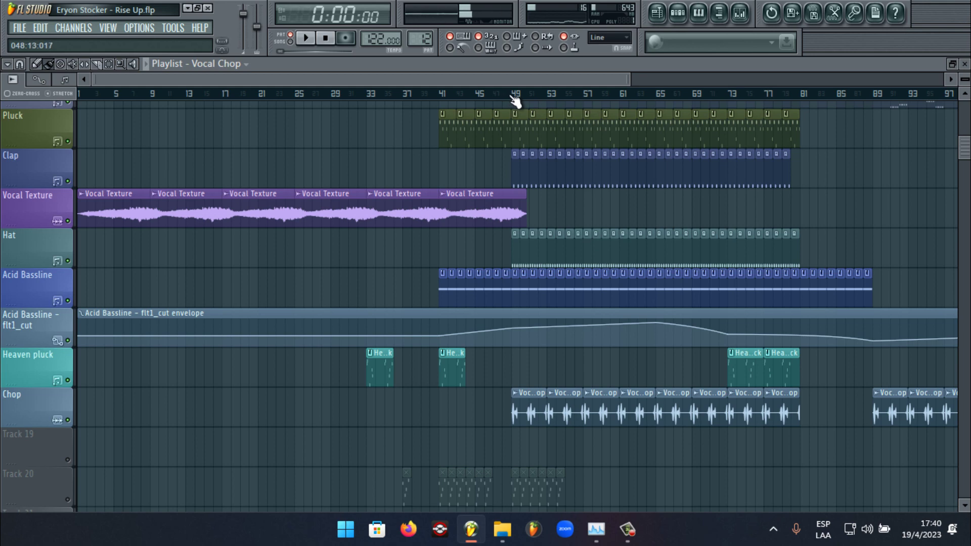
{"action": "left_click", "coordinate": [514, 95]}
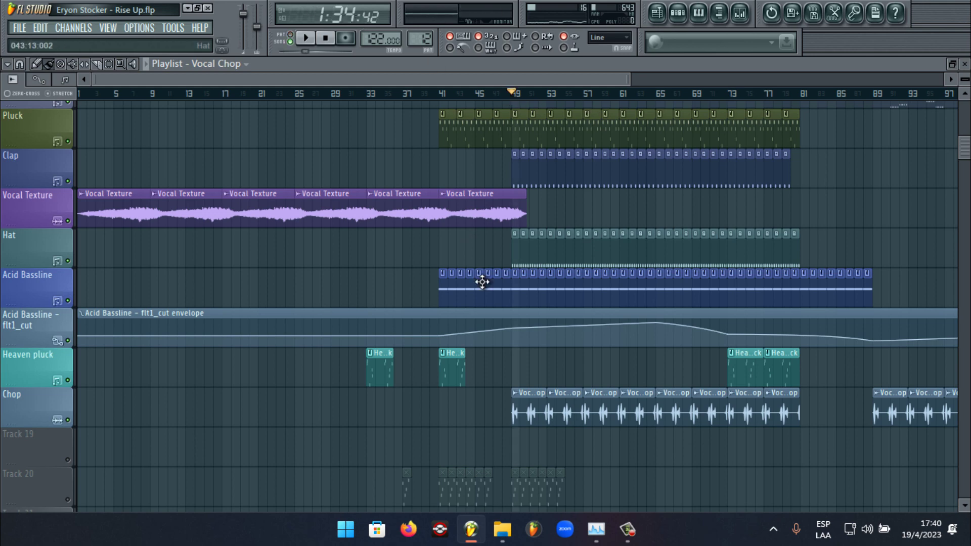
Step: Play the song from bar 17, where the Bassline enters, and stop it after a few bars
{"action": "scroll", "coordinate": [507, 331], "scroll_direction": "up", "scroll_amount": 6}
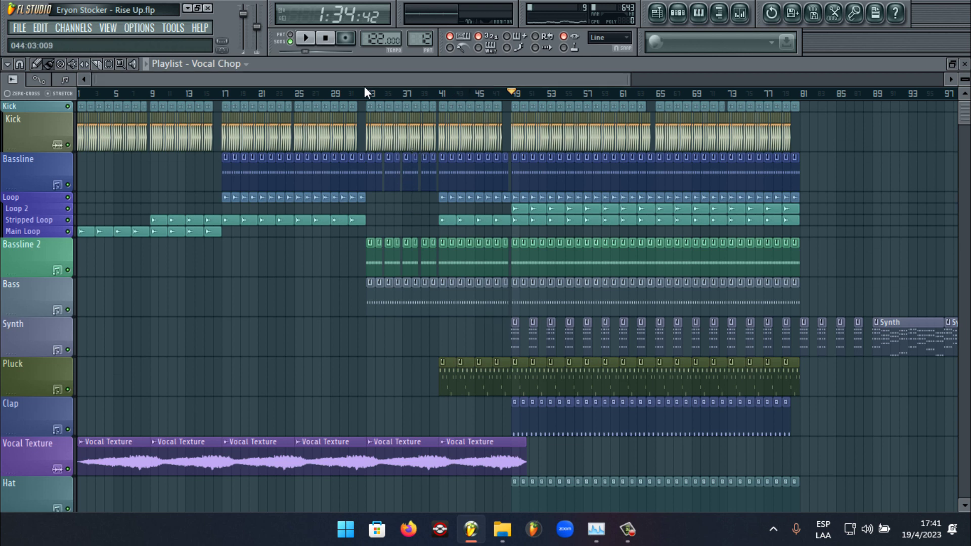
{"action": "left_click", "coordinate": [225, 96]}
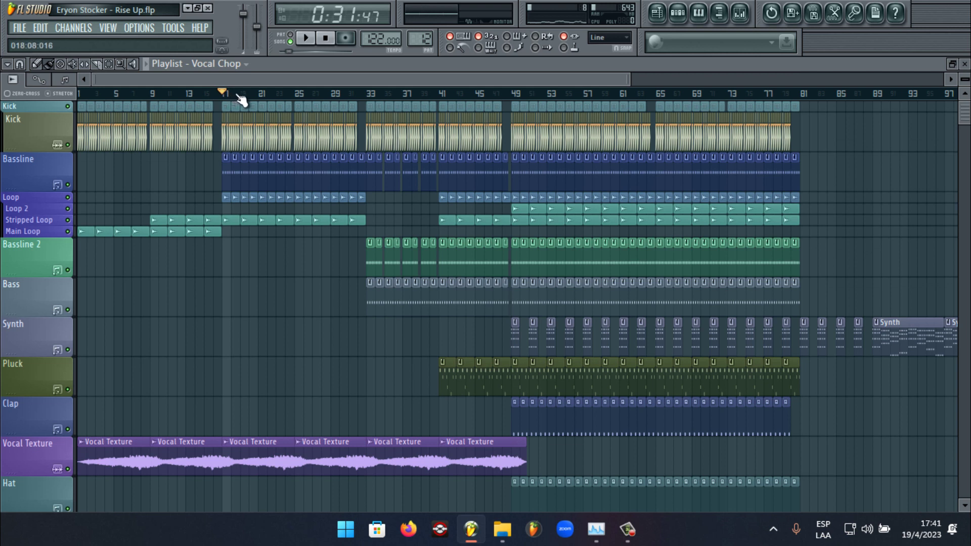
{"action": "key", "text": "space"}
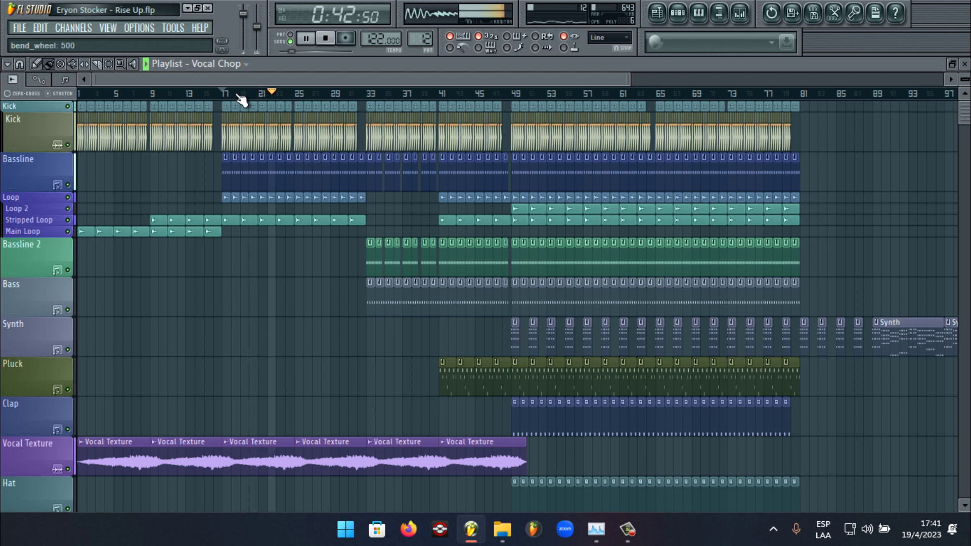
{"action": "key", "text": "space"}
Step: Play the song from bar 33, where Bassline 2 and Bass enter, and stop playback
{"action": "left_click", "coordinate": [368, 94]}
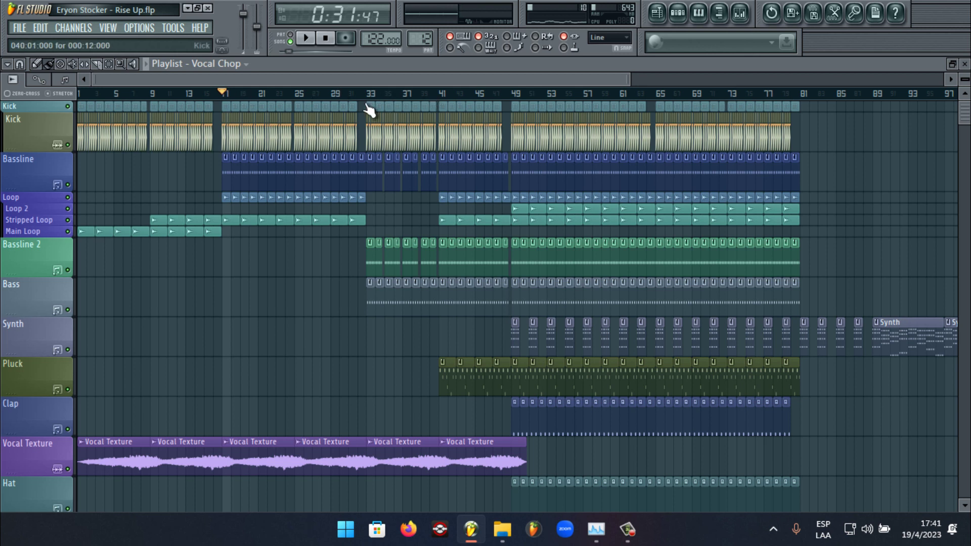
{"action": "key", "text": "space"}
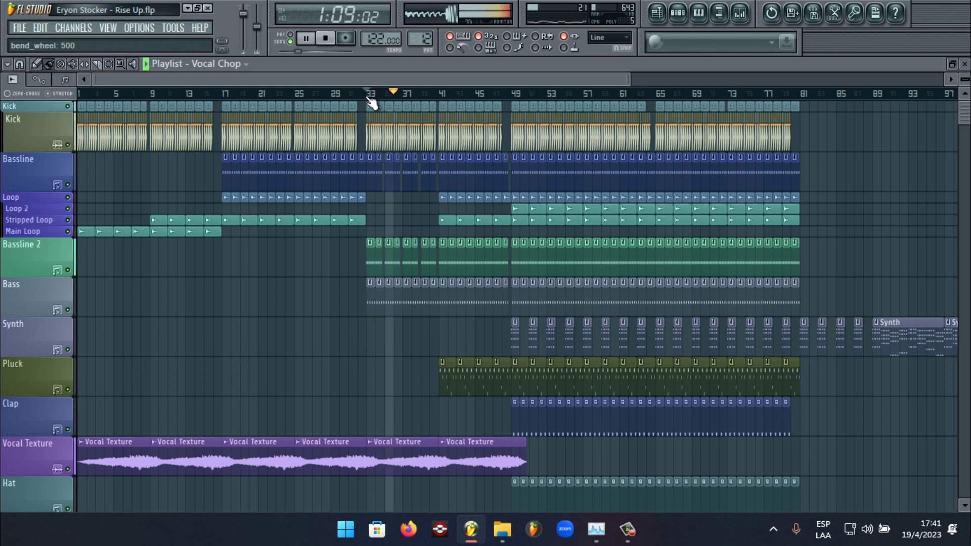
{"action": "key", "text": "space"}
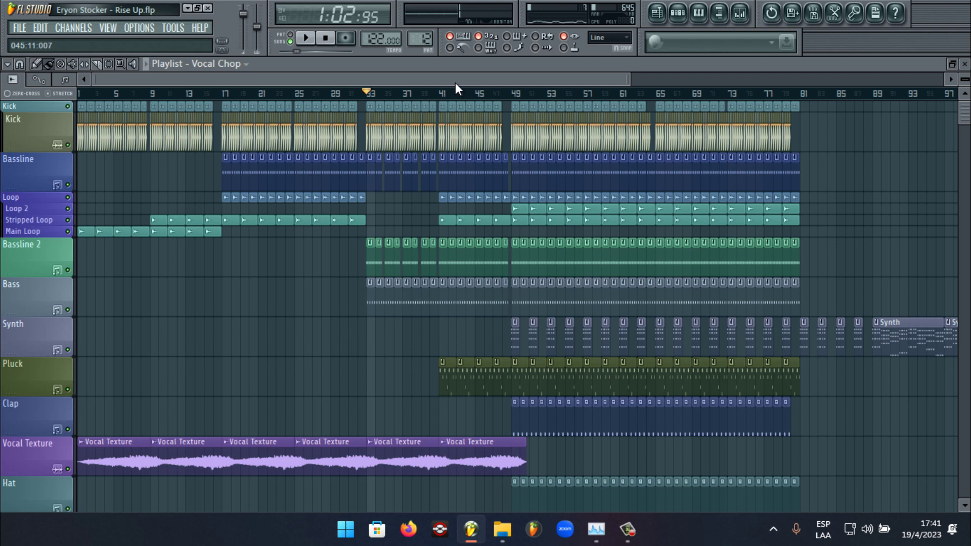
Step: Start song playback from bar 48, with the Pluck through Chop tracks in view
{"action": "left_click", "coordinate": [503, 94]}
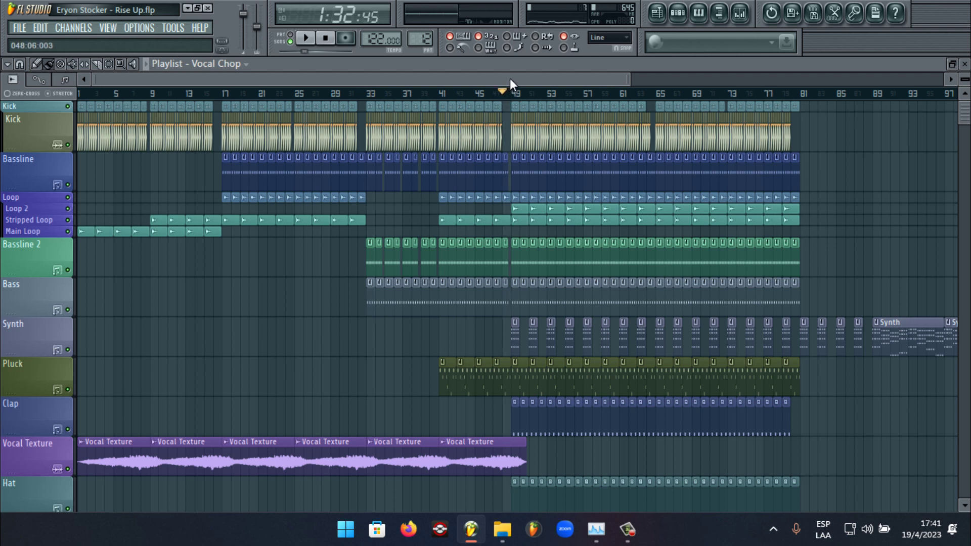
{"action": "left_click_drag", "start_coordinate": [509, 78], "coordinate": [590, 78]}
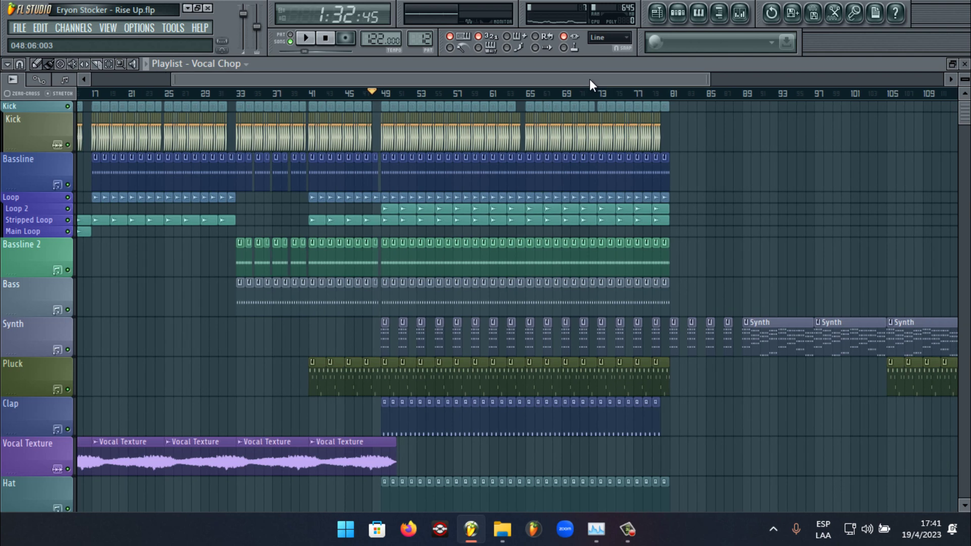
{"action": "scroll", "coordinate": [379, 223], "scroll_direction": "down", "scroll_amount": 3}
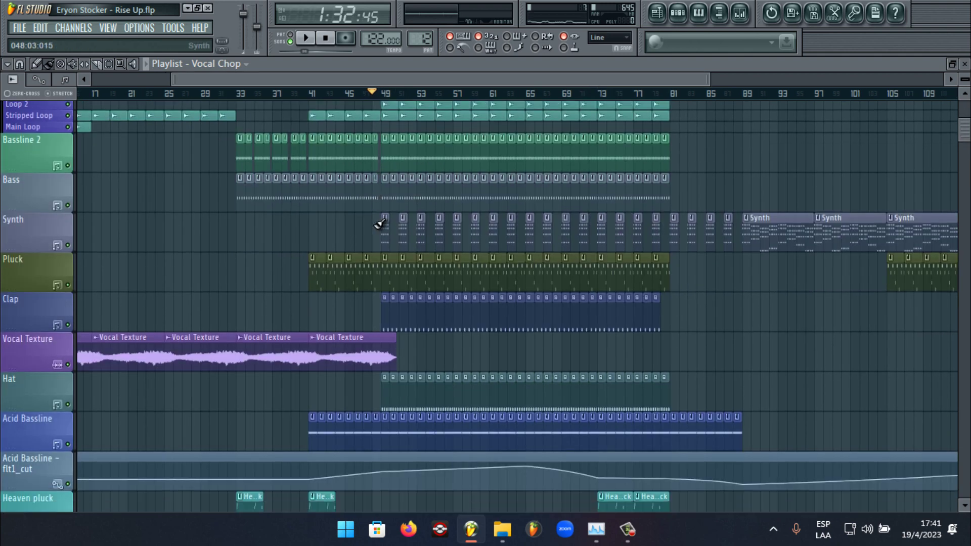
{"action": "scroll", "coordinate": [379, 223], "scroll_direction": "down", "scroll_amount": 3}
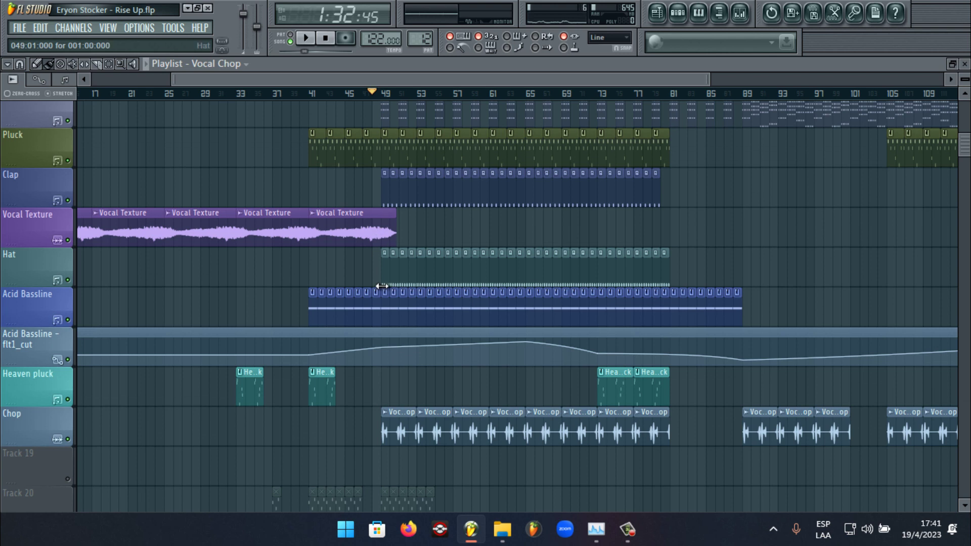
{"action": "key", "text": "space"}
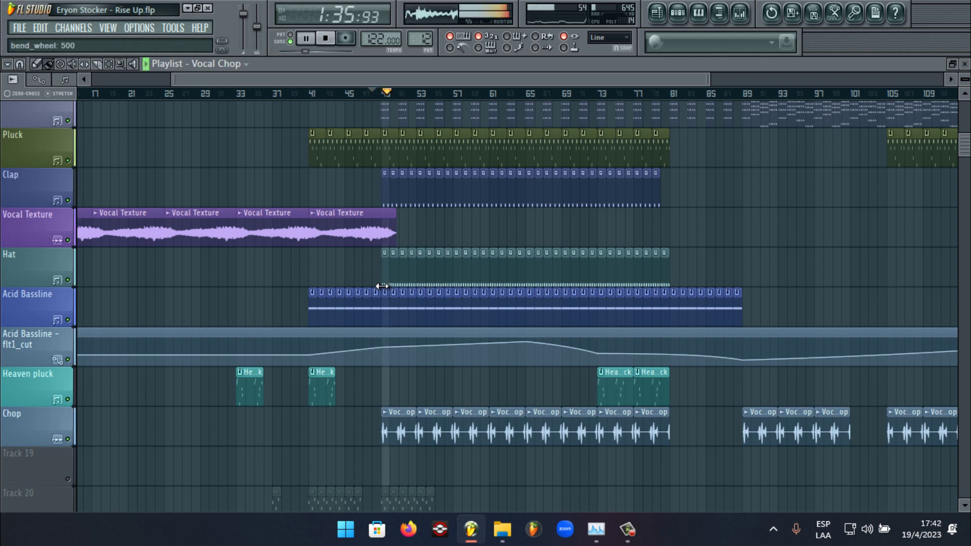
Step: Show the Vocal Chop channel settings and inspect the effect chains of the Vocal and Kick mixer tracks
{"action": "double_click", "coordinate": [403, 422]}
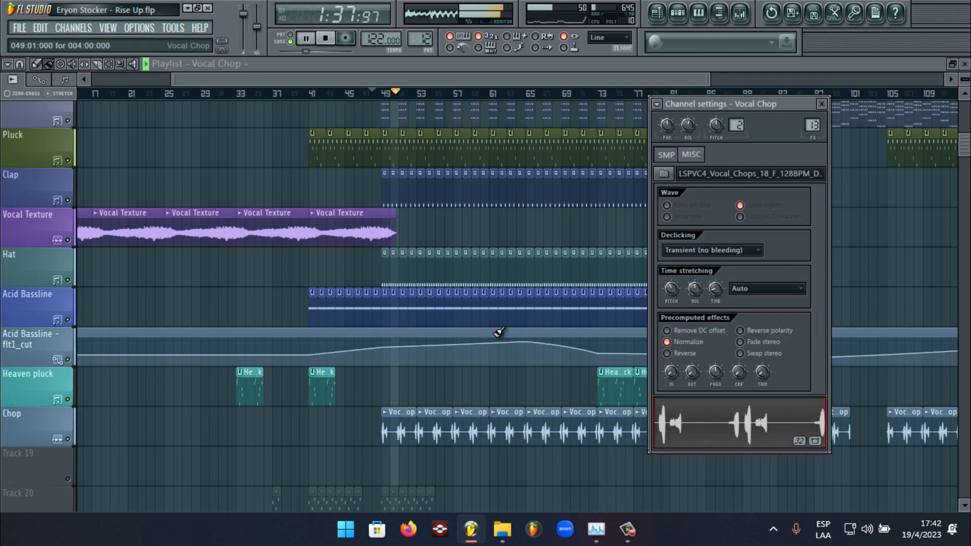
{"action": "left_click", "coordinate": [739, 12]}
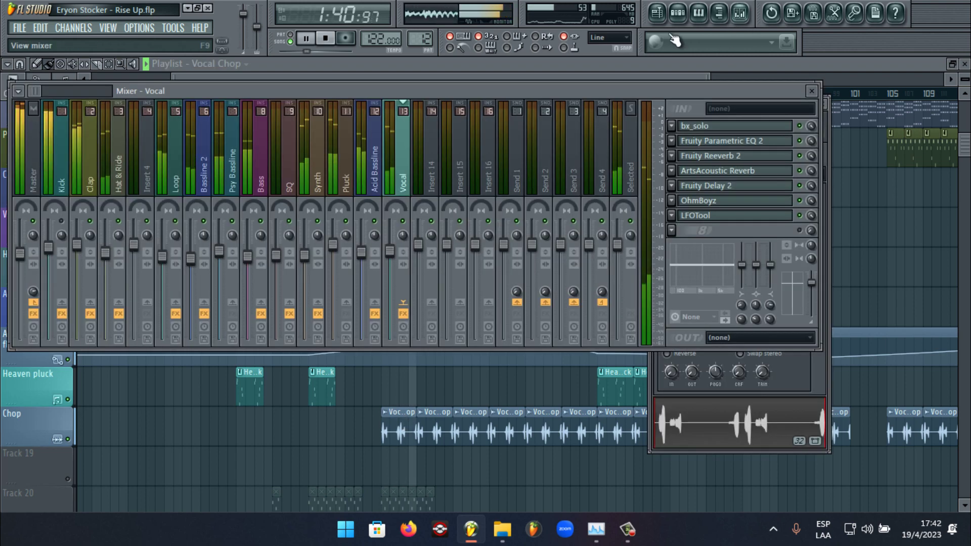
{"action": "left_click", "coordinate": [65, 173]}
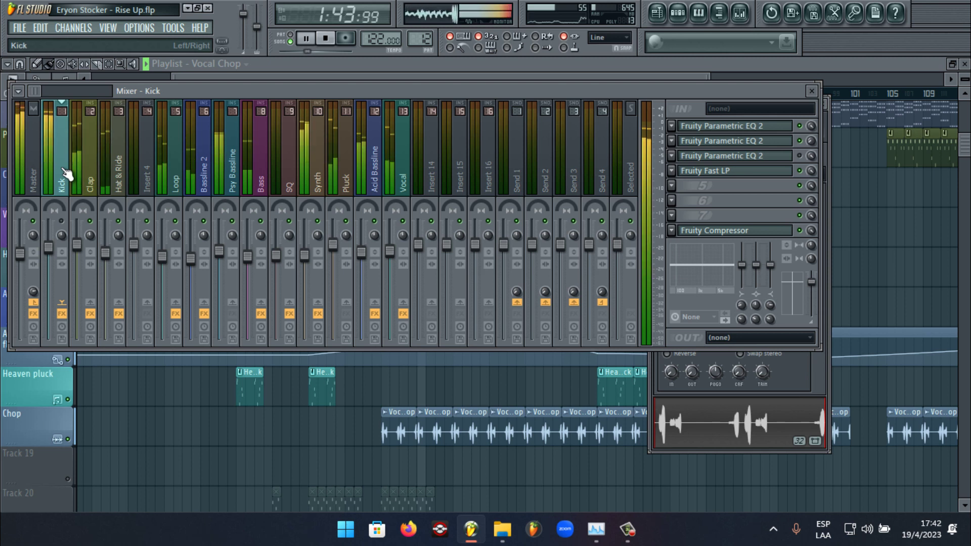
Step: Inspect the effect chains of the Clap, Hat & Ride, Loop and Bassline 2 mixer tracks and show Bassline 2's bx_solo plugin
{"action": "left_click", "coordinate": [87, 177]}
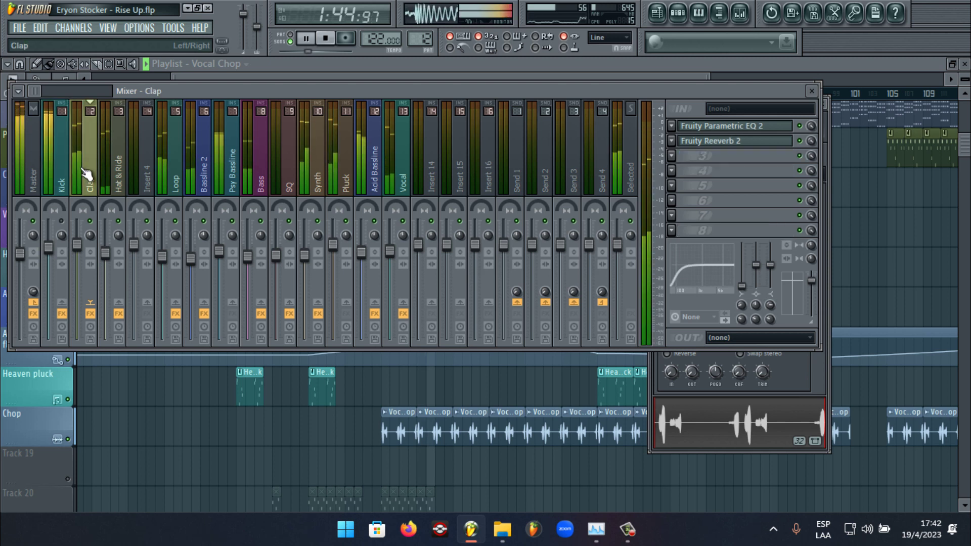
{"action": "left_click", "coordinate": [120, 168]}
{"action": "left_click", "coordinate": [173, 167]}
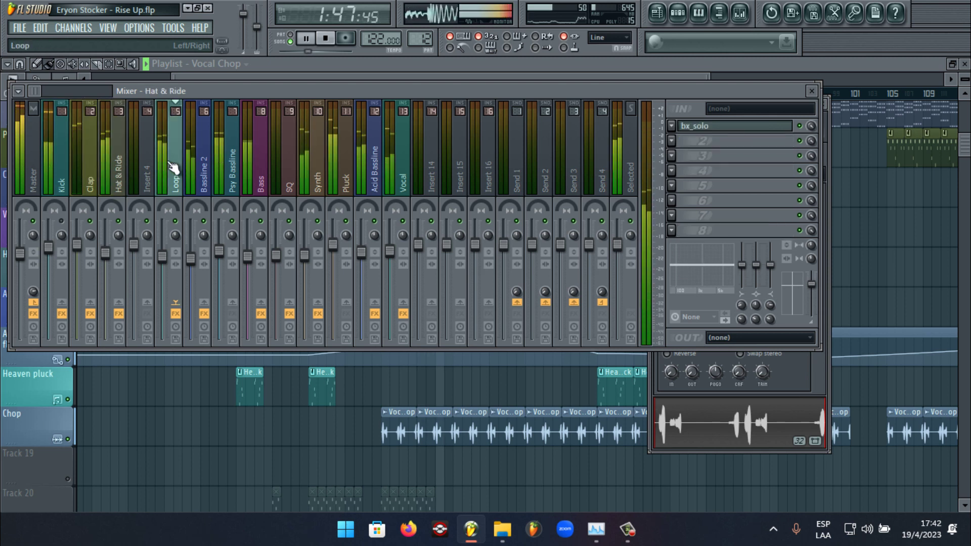
{"action": "left_click", "coordinate": [203, 163]}
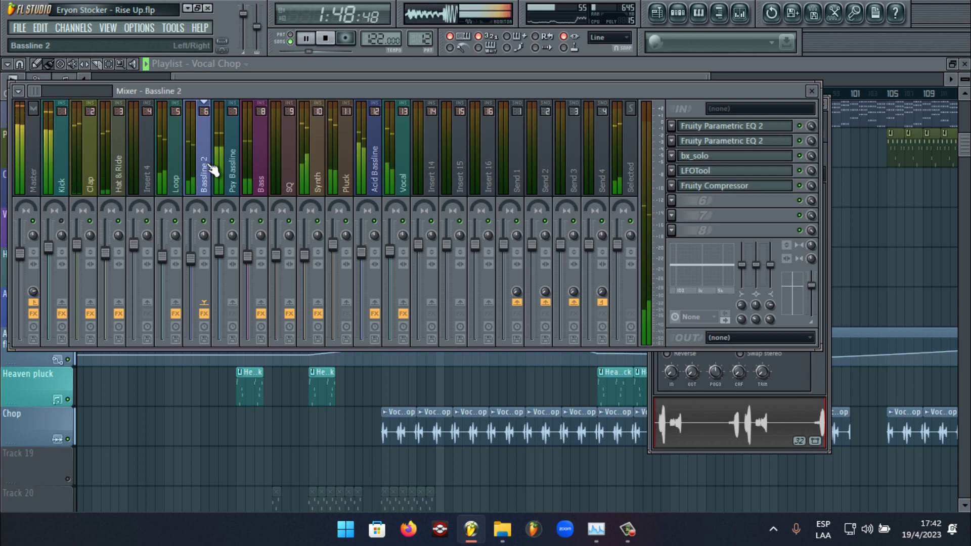
{"action": "left_click", "coordinate": [698, 157]}
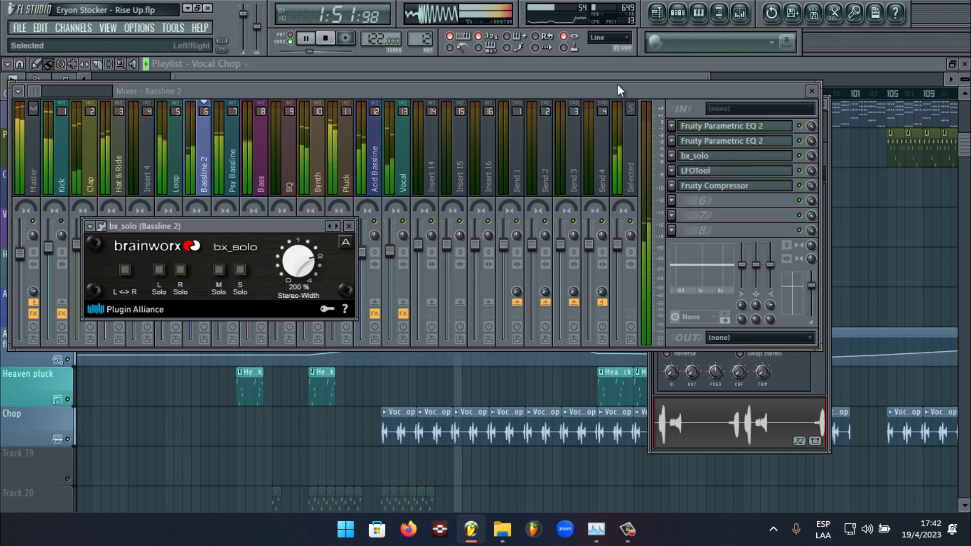
{"action": "left_click", "coordinate": [612, 68]}
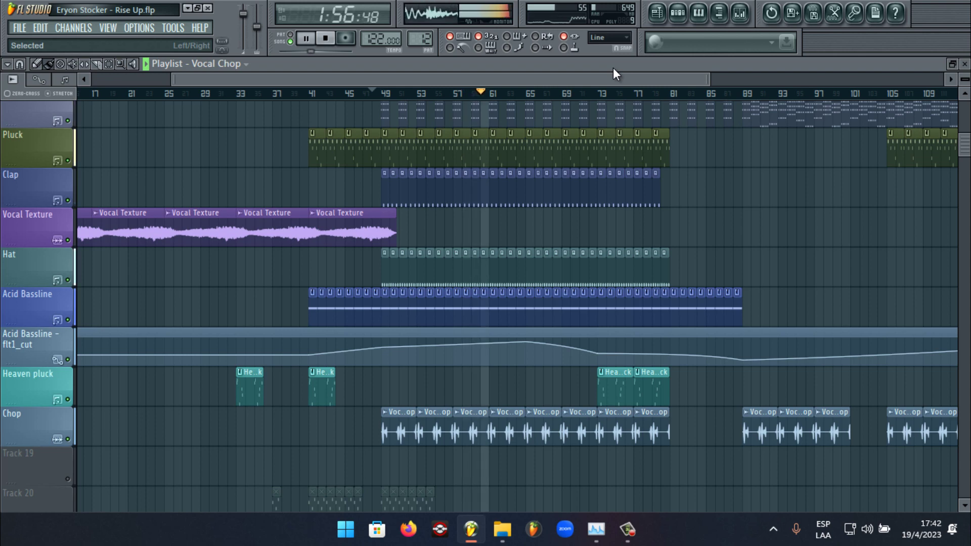
Step: Stop playback and move the song position to bar 125, where the Kick and basslines return
{"action": "key", "text": "space"}
{"action": "scroll", "coordinate": [632, 192], "scroll_direction": "up", "scroll_amount": 6}
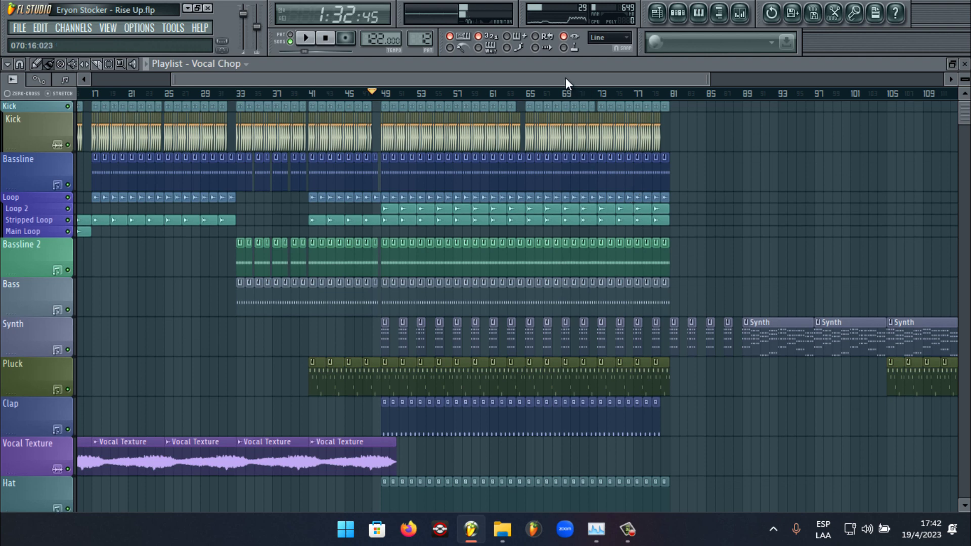
{"action": "left_click_drag", "start_coordinate": [565, 78], "coordinate": [727, 84]}
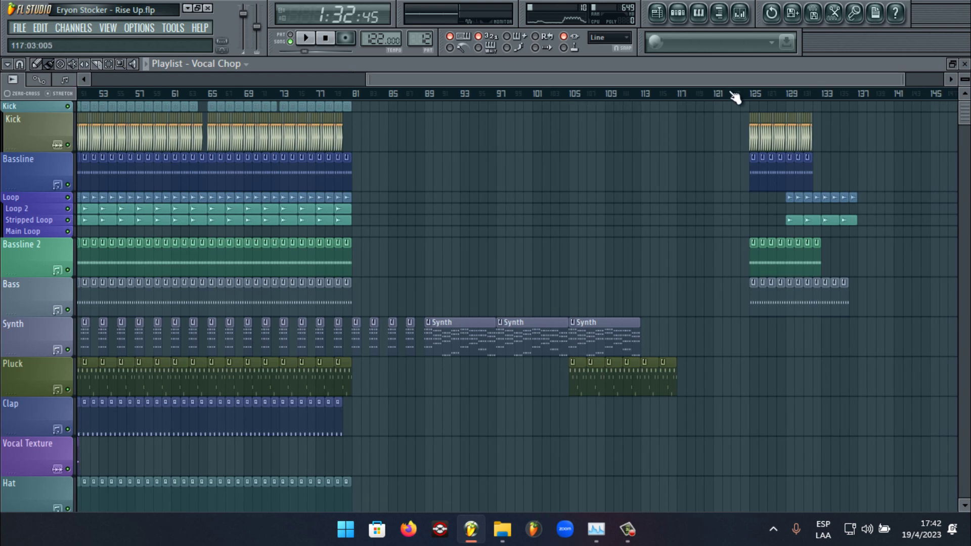
{"action": "left_click", "coordinate": [754, 98]}
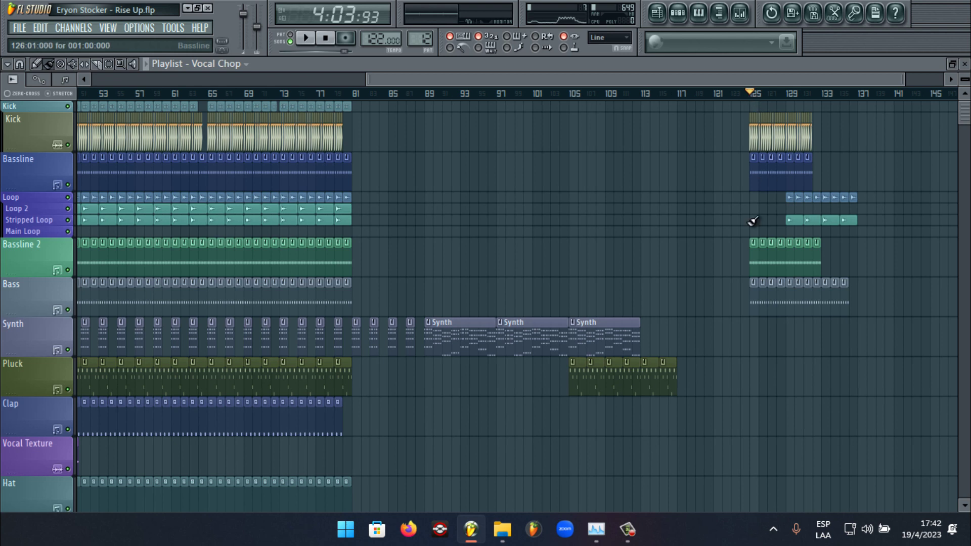
Step: Add an automation point at bar 133, at about 97%, to the Acid Bassline - flt1_cut clip
{"action": "scroll", "coordinate": [739, 251], "scroll_direction": "down", "scroll_amount": 10}
{"action": "scroll", "coordinate": [742, 249], "scroll_direction": "up", "scroll_amount": 5}
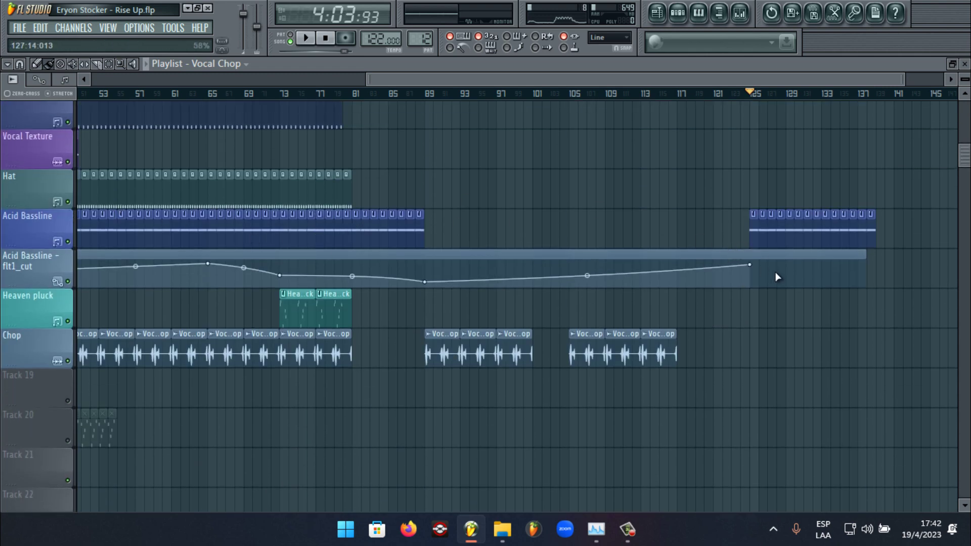
{"action": "right_click", "coordinate": [821, 261]}
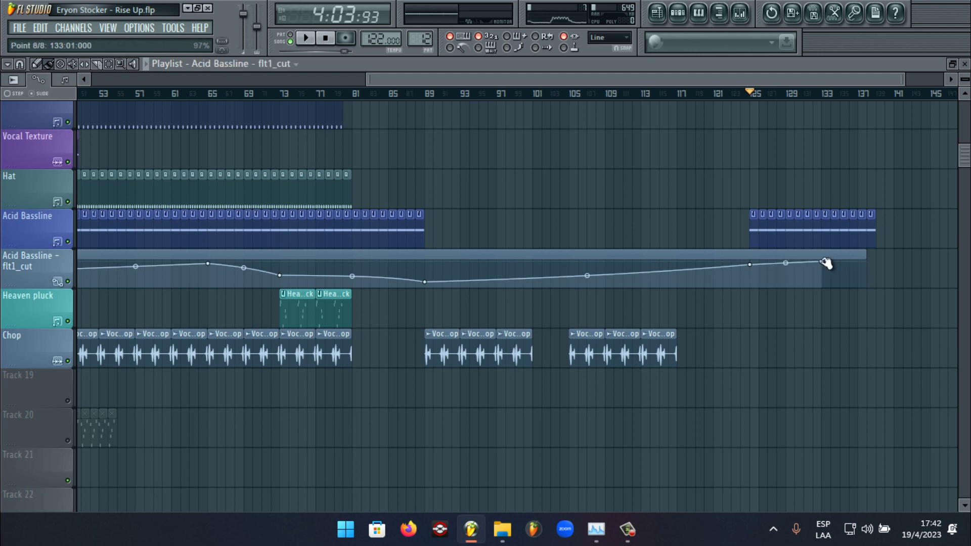
Step: Play the song from bar 125 while reviewing the tracks in the closing section
{"action": "scroll", "coordinate": [784, 232], "scroll_direction": "up", "scroll_amount": 8}
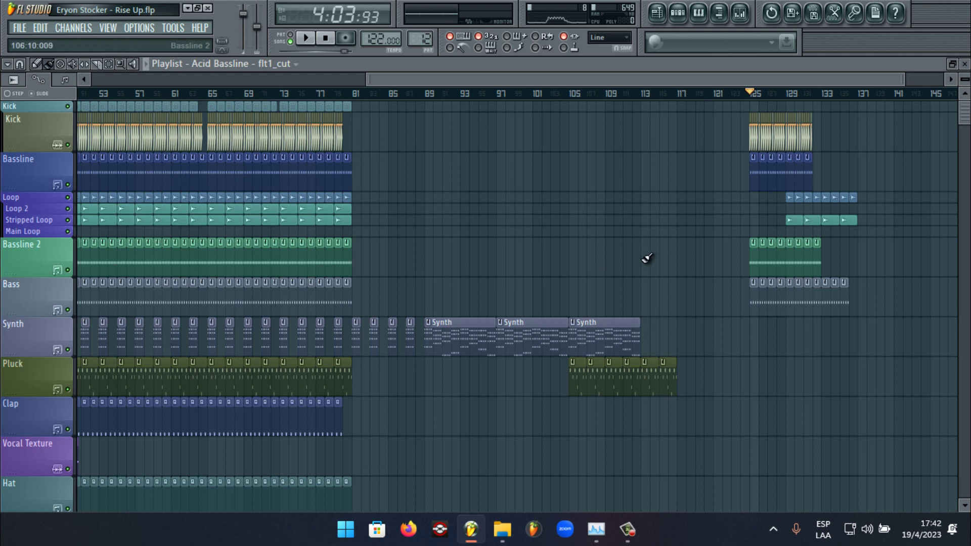
{"action": "scroll", "coordinate": [741, 297], "scroll_direction": "down", "scroll_amount": 6}
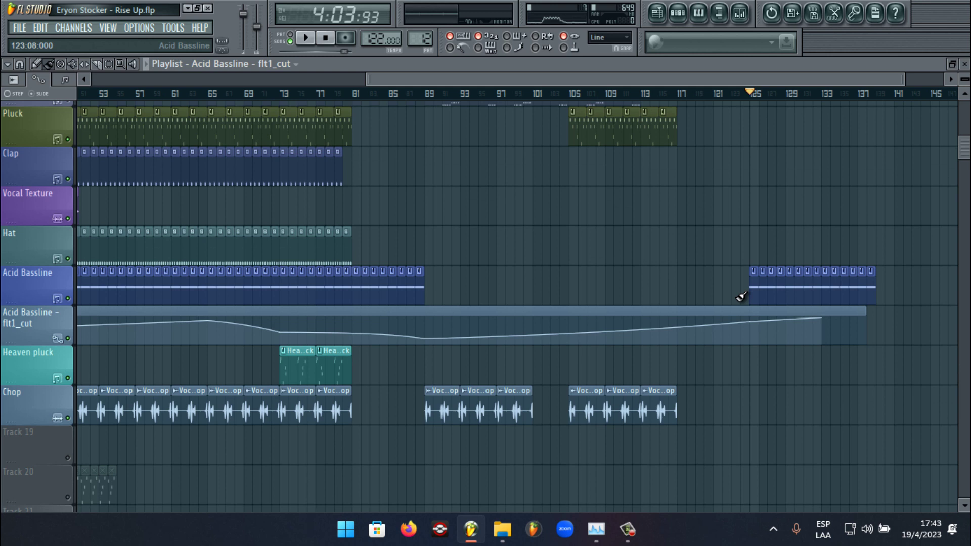
{"action": "key", "text": "space"}
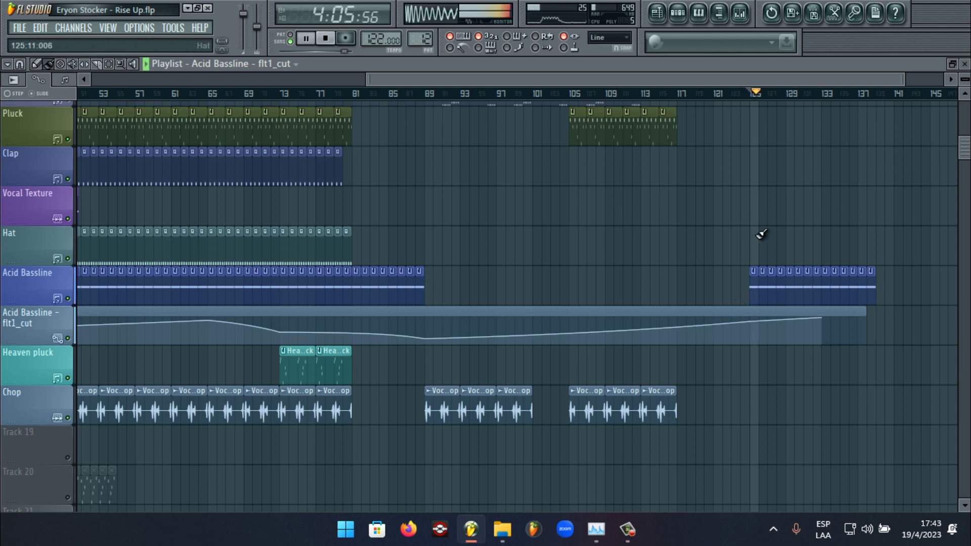
{"action": "scroll", "coordinate": [759, 234], "scroll_direction": "up", "scroll_amount": 6}
{"action": "scroll", "coordinate": [761, 233], "scroll_direction": "down", "scroll_amount": 4}
{"action": "scroll", "coordinate": [761, 234], "scroll_direction": "down", "scroll_amount": 1}
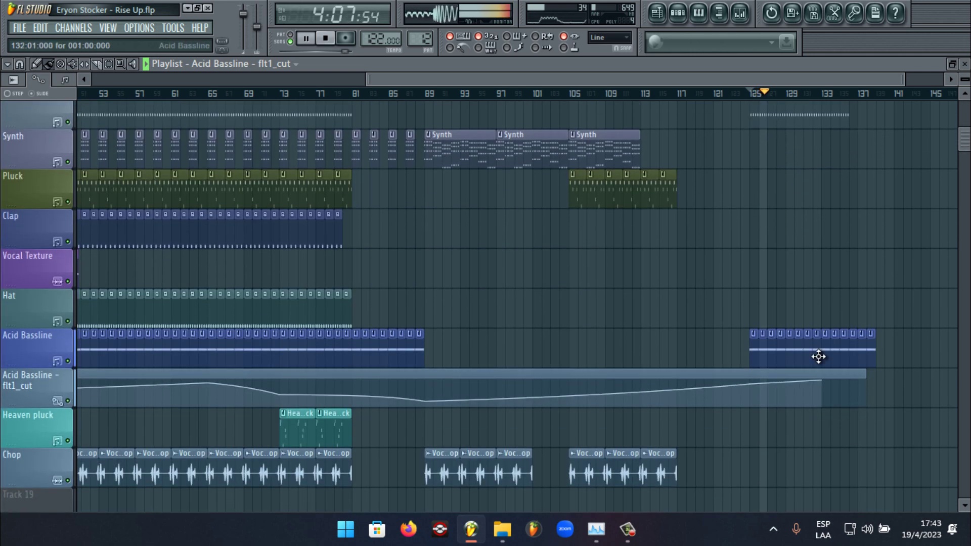
Step: Extend the Acid Bassline - flt1_cut automation clip to 138 bars and add a lower end point with about 8% tension on the last segment
{"action": "left_click_drag", "start_coordinate": [864, 376], "coordinate": [875, 376]}
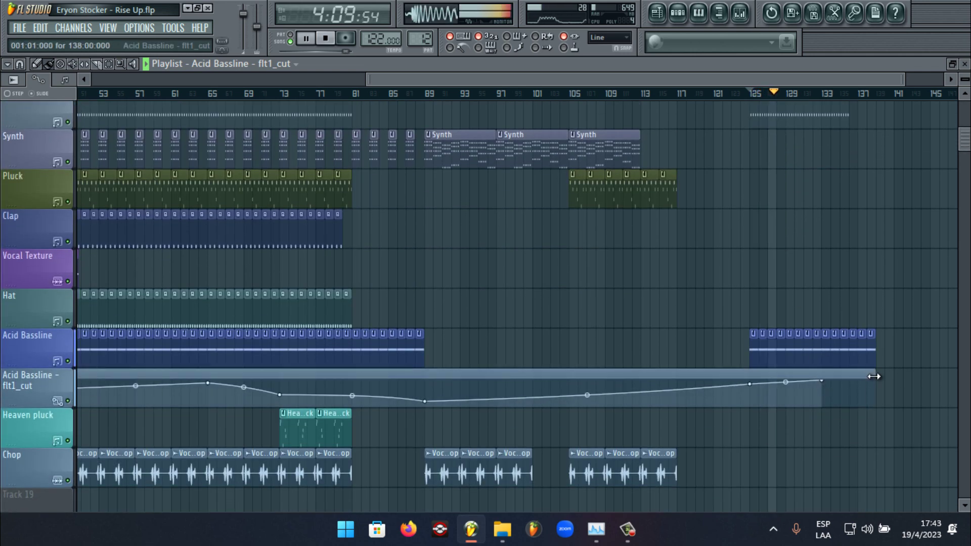
{"action": "left_click", "coordinate": [877, 388]}
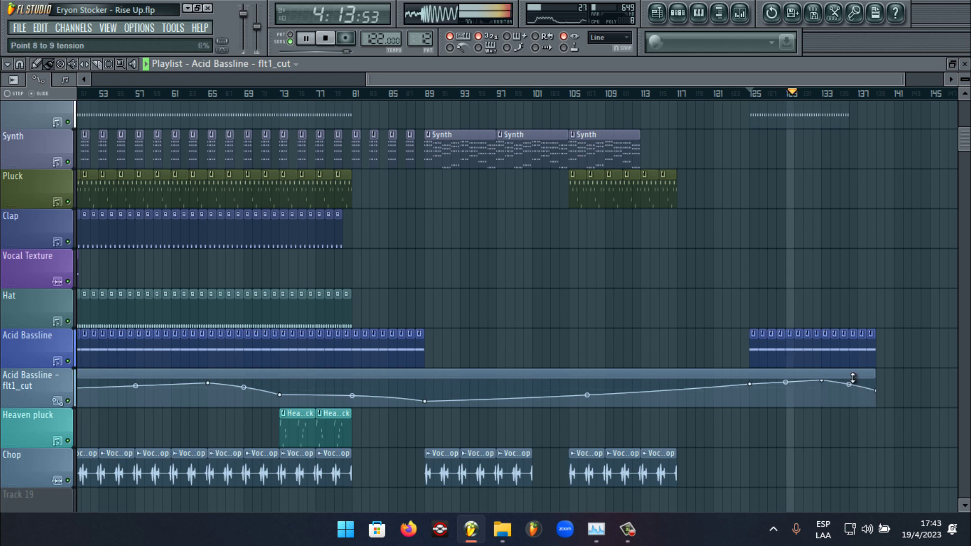
{"action": "left_click_drag", "start_coordinate": [852, 378], "coordinate": [849, 384]}
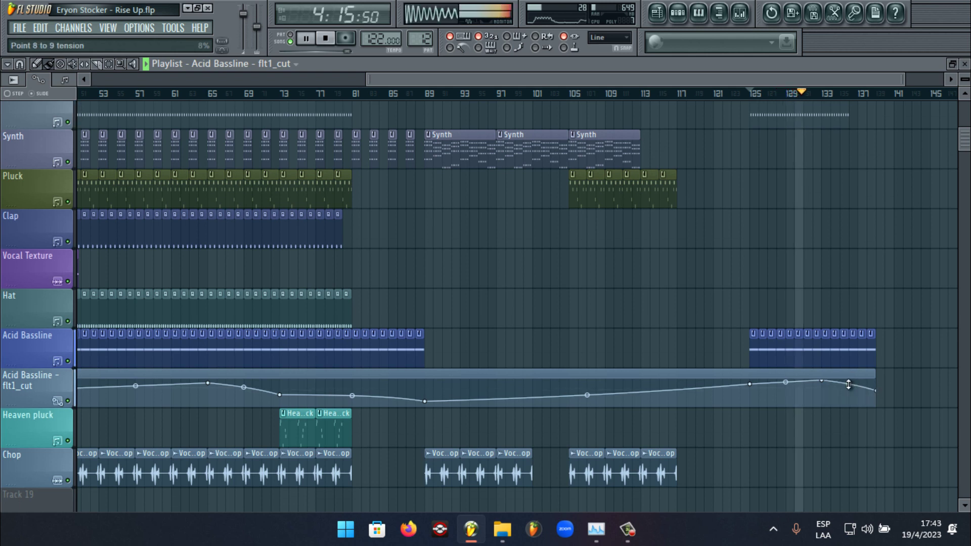
Step: Select the Acid Bassline pattern from its clip at bar 133 and stop song playback
{"action": "left_click", "coordinate": [825, 356]}
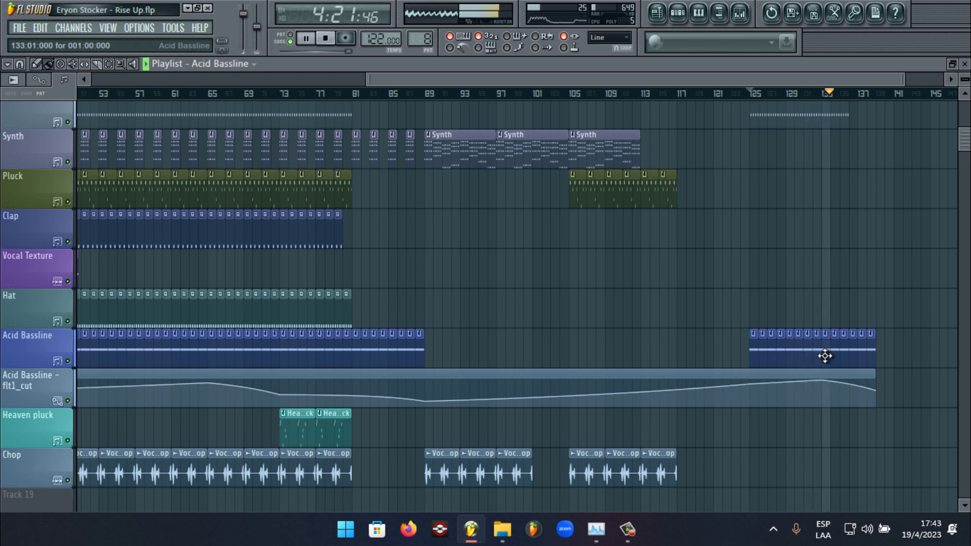
{"action": "key", "text": "space"}
{"action": "scroll", "coordinate": [752, 267], "scroll_direction": "up", "scroll_amount": 4}
{"action": "scroll", "coordinate": [751, 266], "scroll_direction": "up", "scroll_amount": 1}
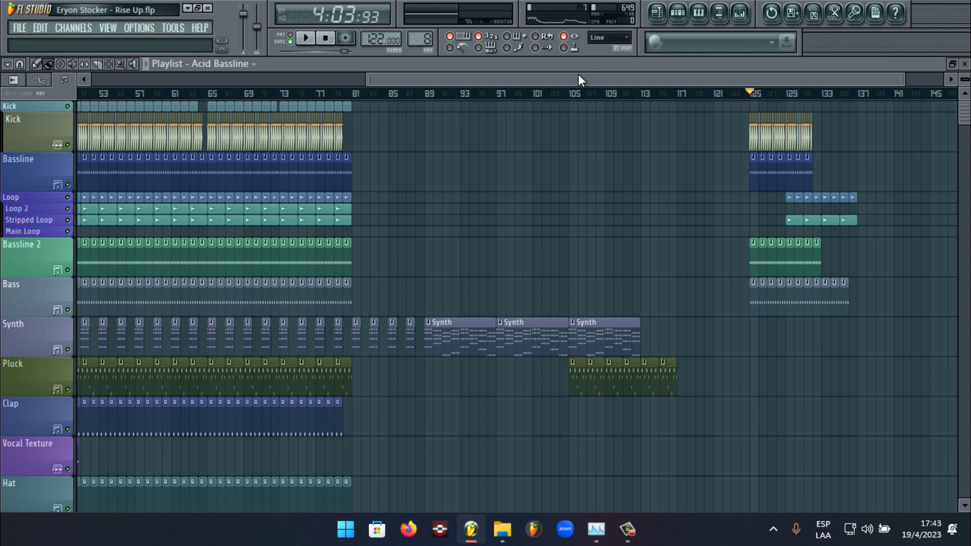
Step: Move the song position back to bar 33, where Bassline 2 and Bass begin
{"action": "left_click_drag", "start_coordinate": [578, 76], "coordinate": [239, 76]}
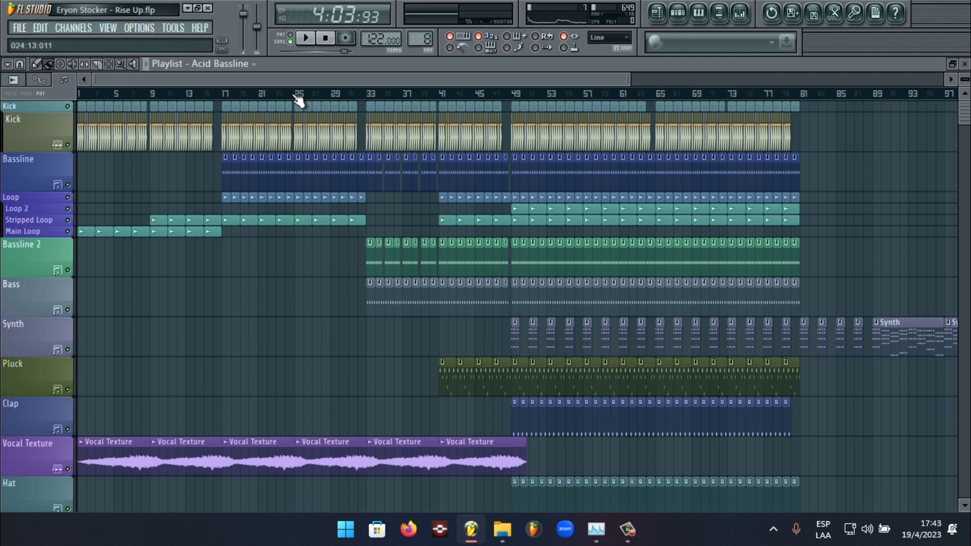
{"action": "left_click", "coordinate": [371, 99]}
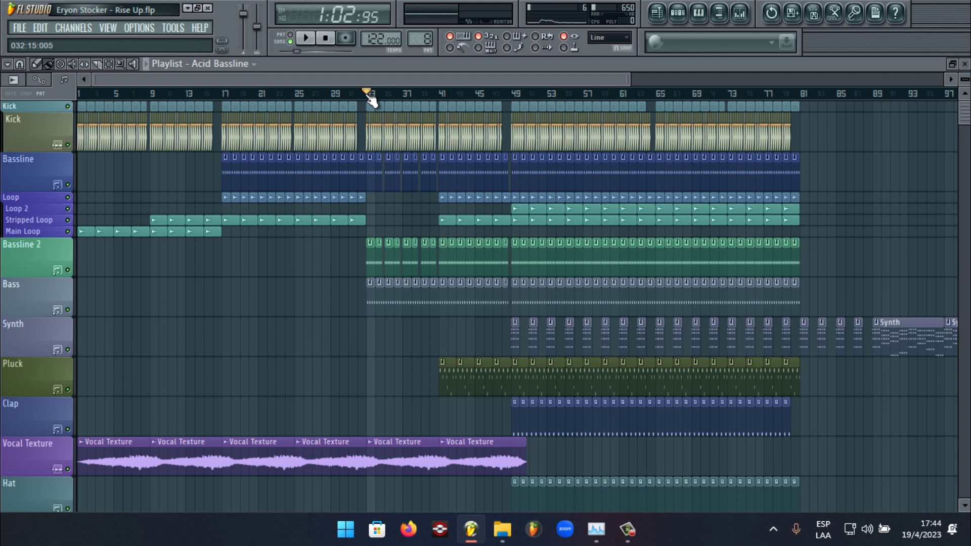
{"action": "left_click", "coordinate": [626, 529]}
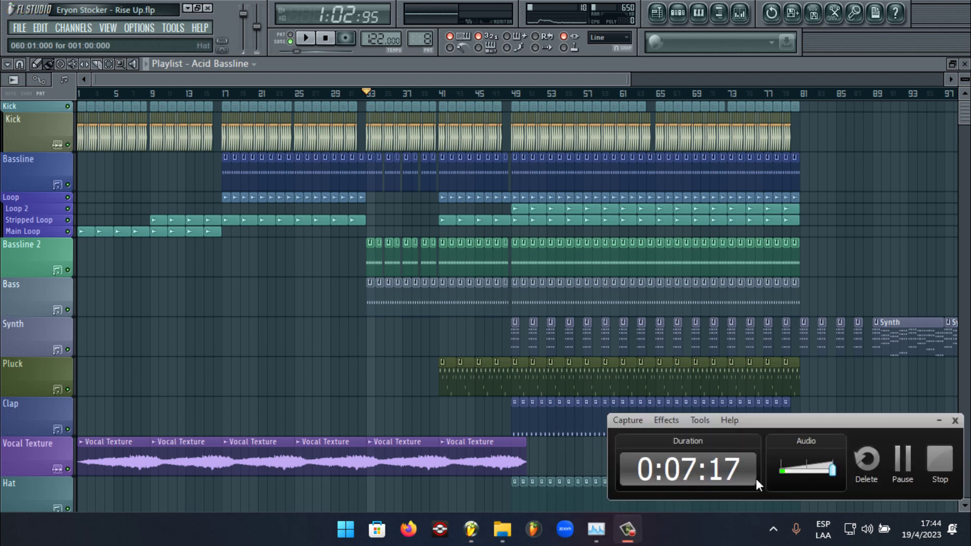